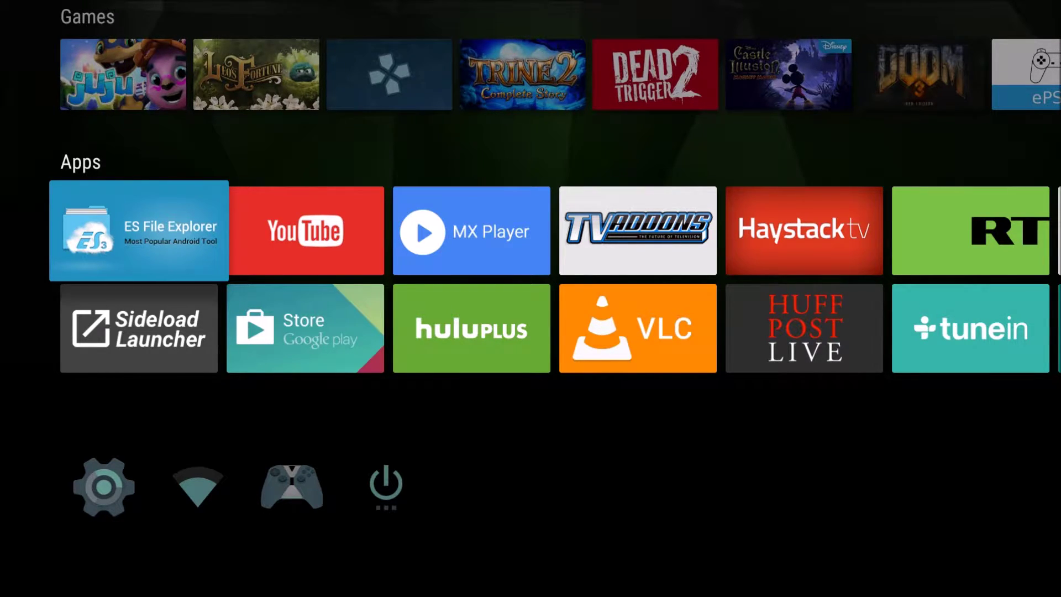
Open the Security & restrictions page in the device settings
key(Down)
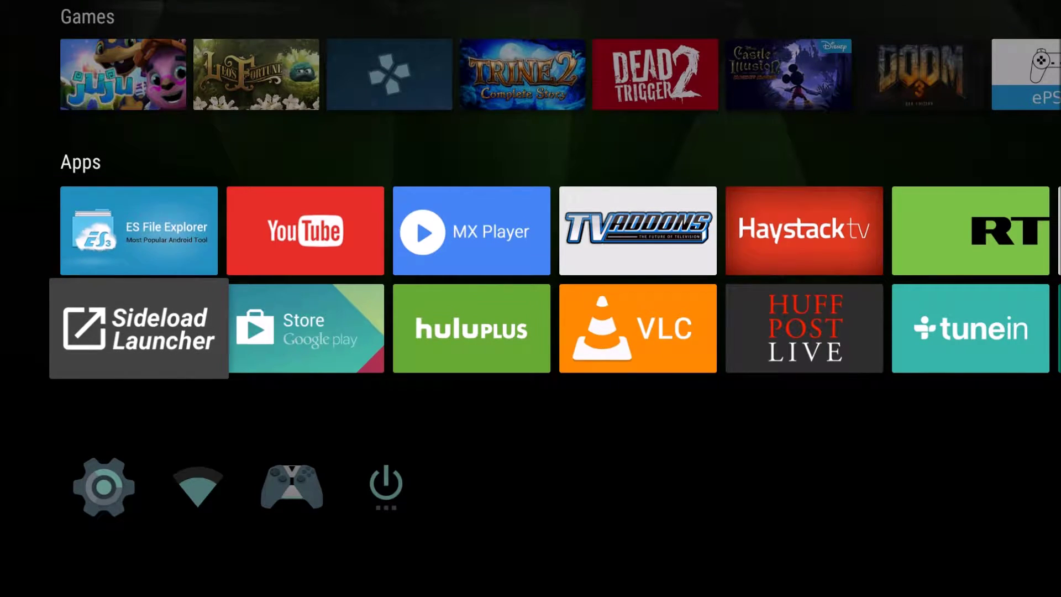
key(Down)
key(Return)
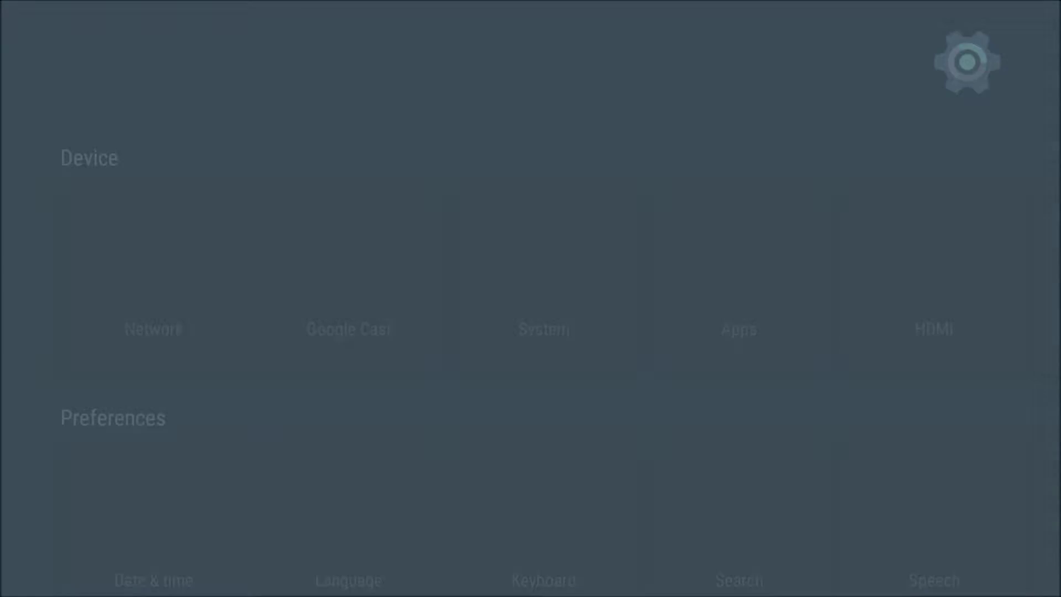
key(Down)
key(Down)
key(Down)
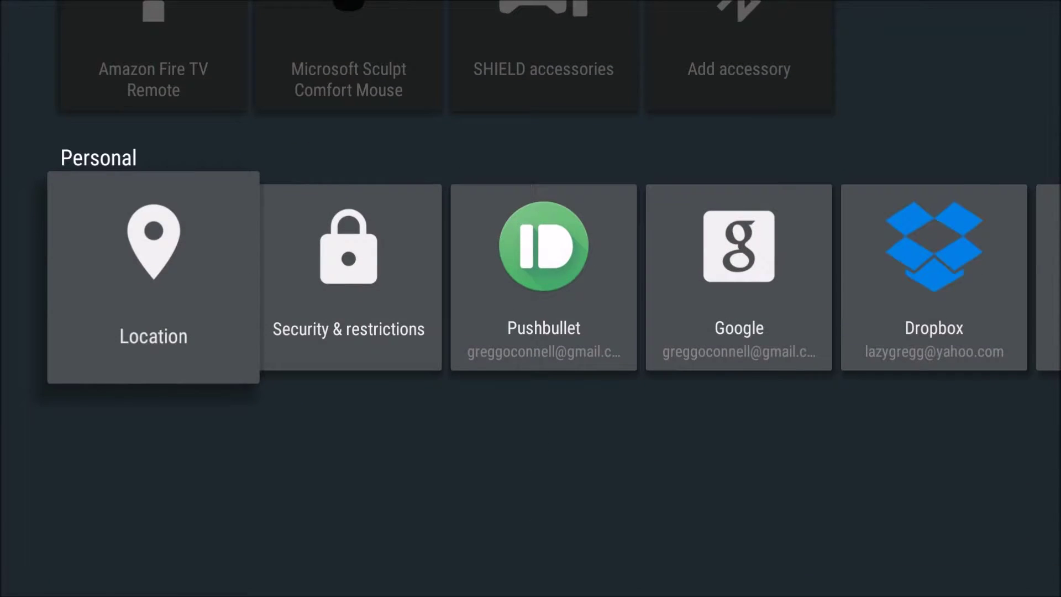
key(Right)
key(Return)
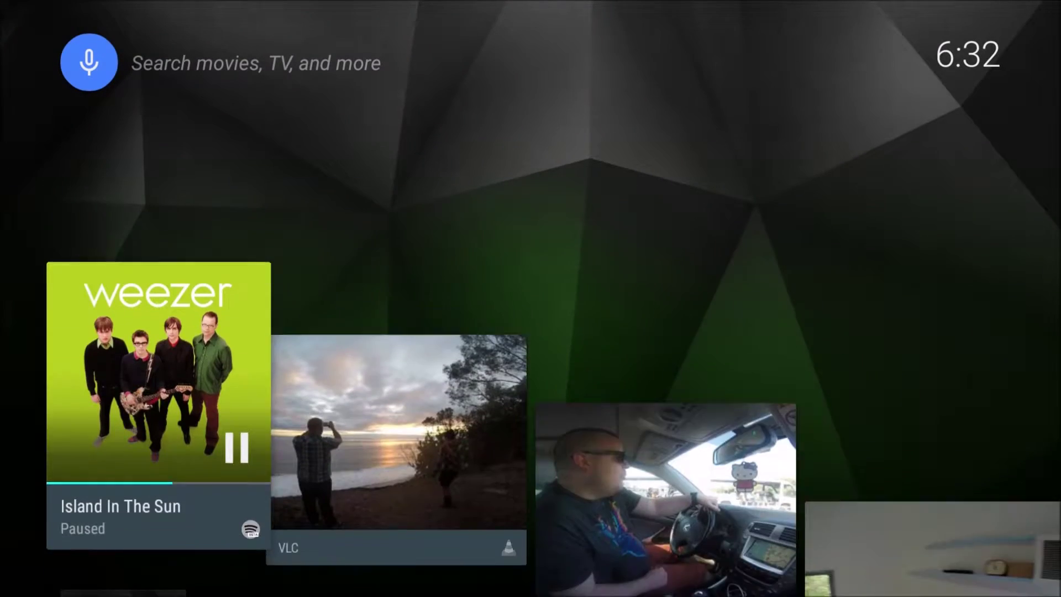
Launch ES File Explorer from the apps on the home screen
key(Down)
key(Down)
key(Down)
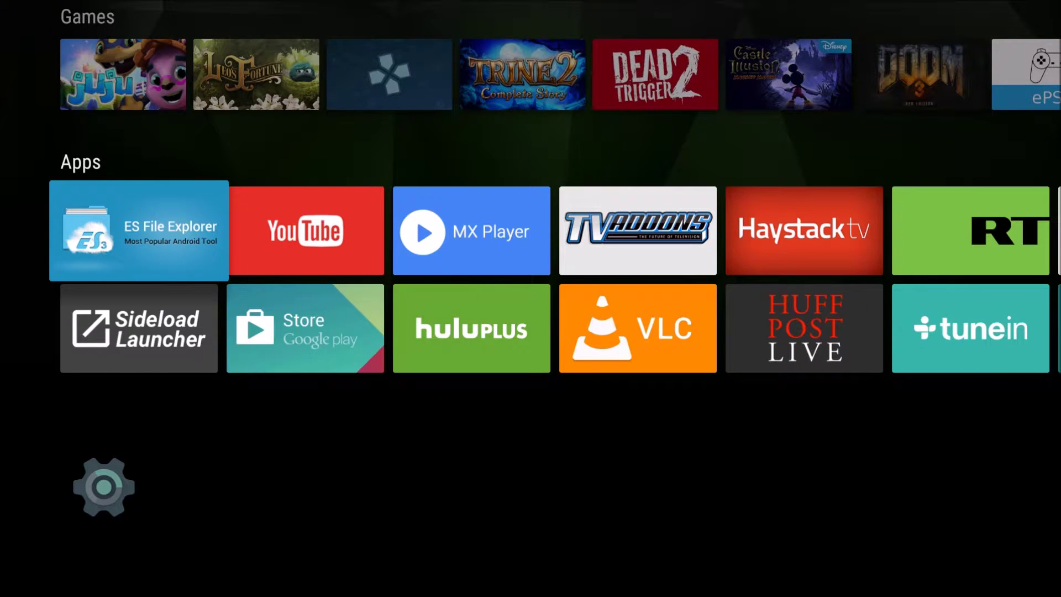
key(Down)
key(Right)
key(Left)
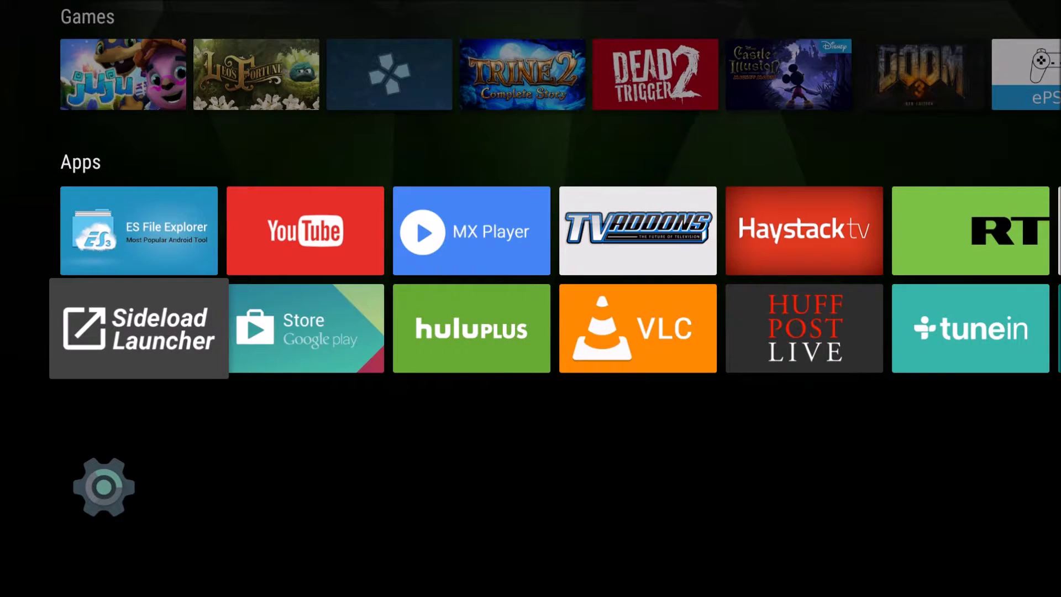
key(Up)
key(Return)
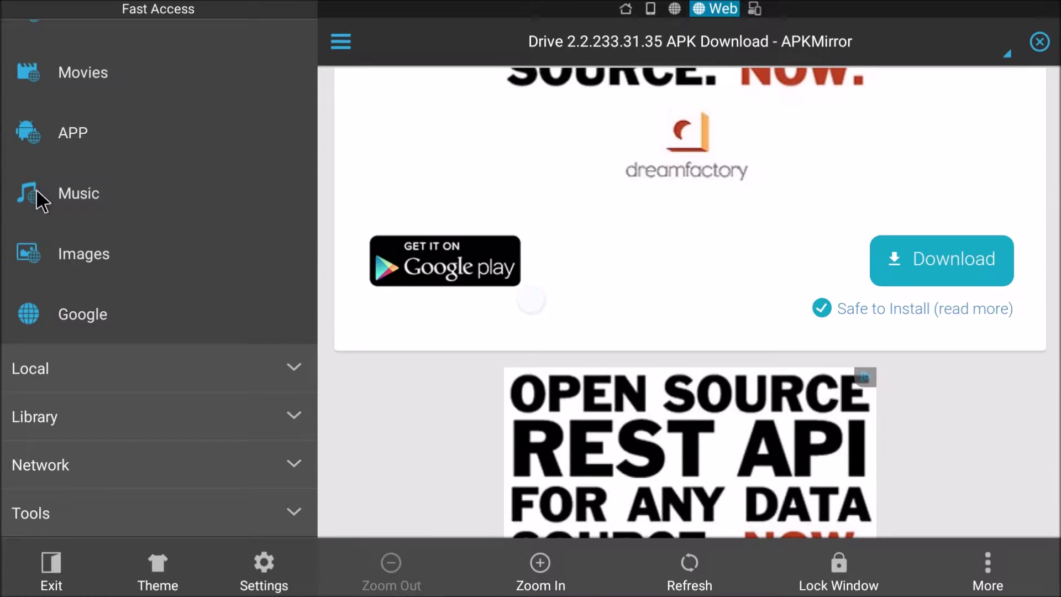
Search Google for "dropbox apk" in a new web window and open the APKMirror result for Dropbox 3.0.0
click(103, 324)
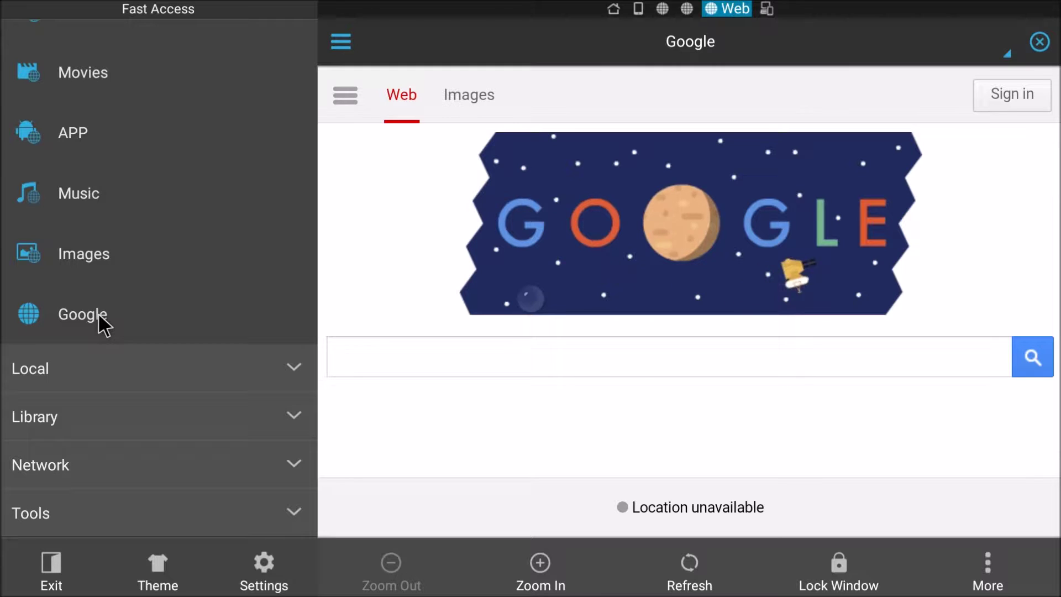
click(551, 340)
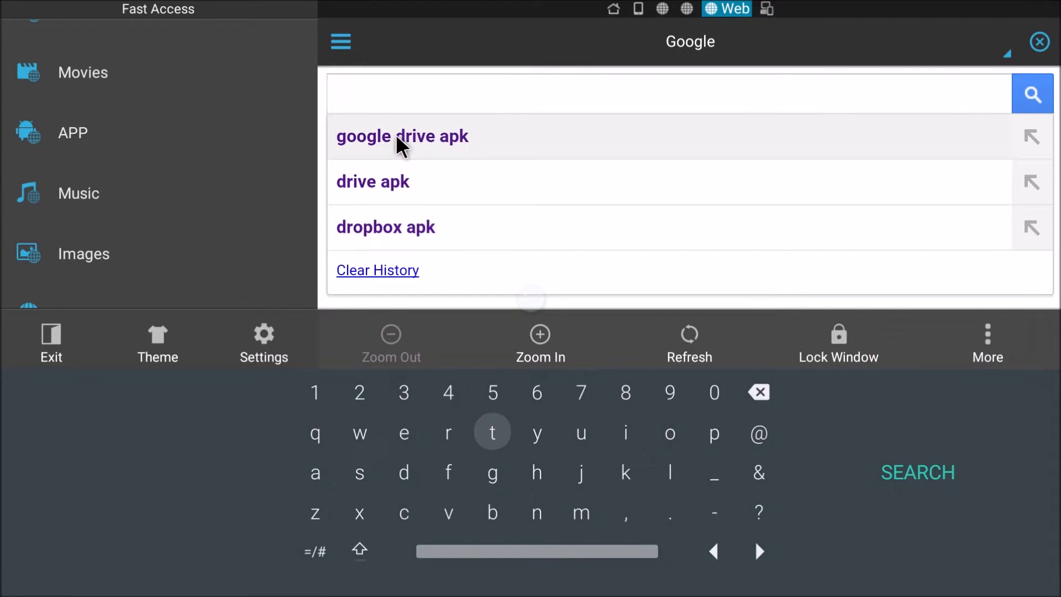
click(403, 231)
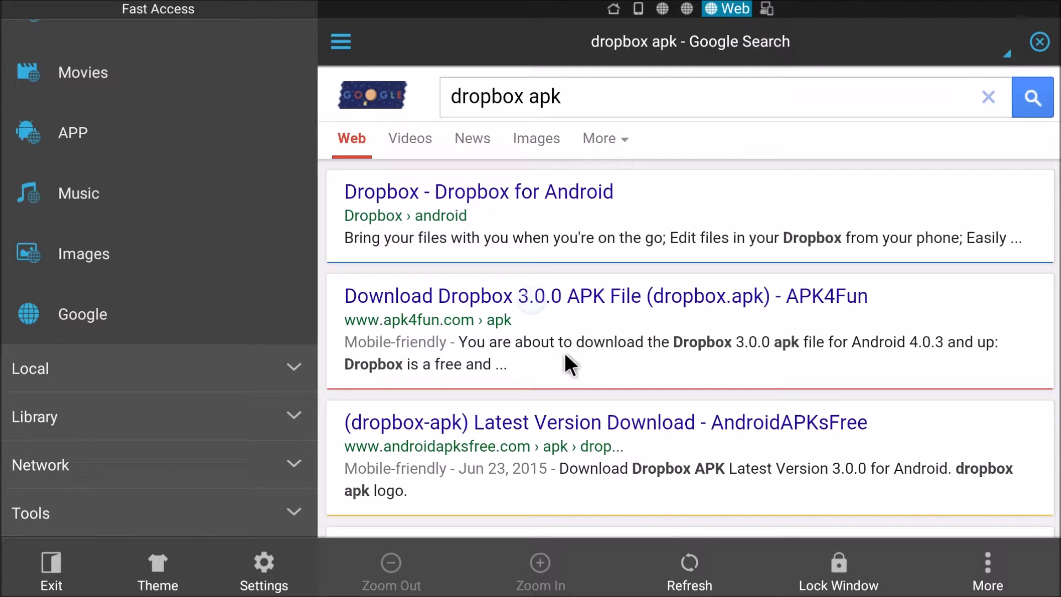
scroll(564, 354, down, 5)
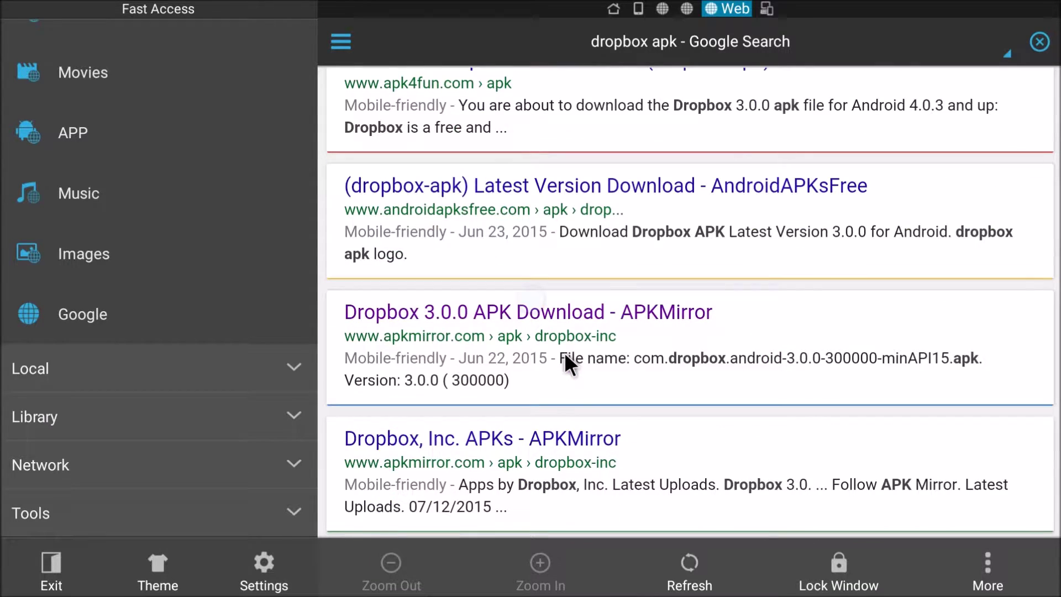
click(554, 307)
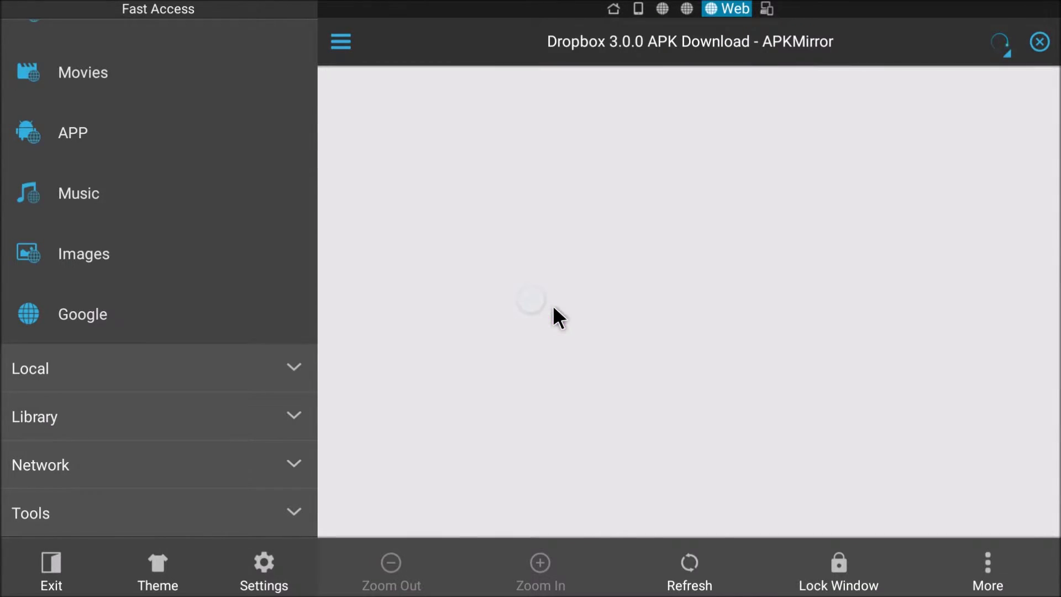
Choose Dropbox 3.0.0.12 from the list of all versions and download its APK file
scroll(552, 304, down, 10)
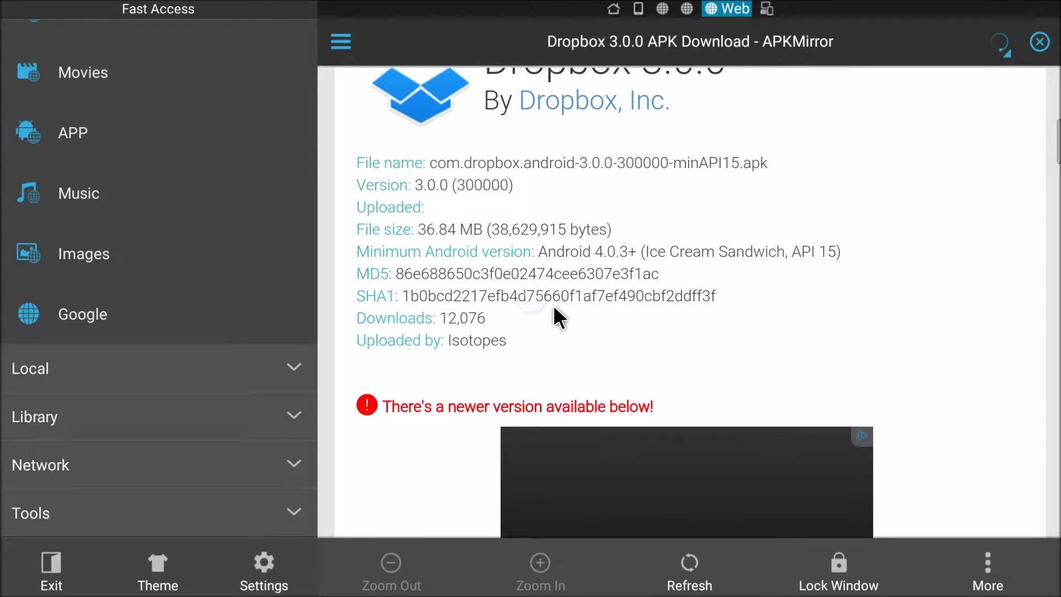
scroll(586, 249, down, 10)
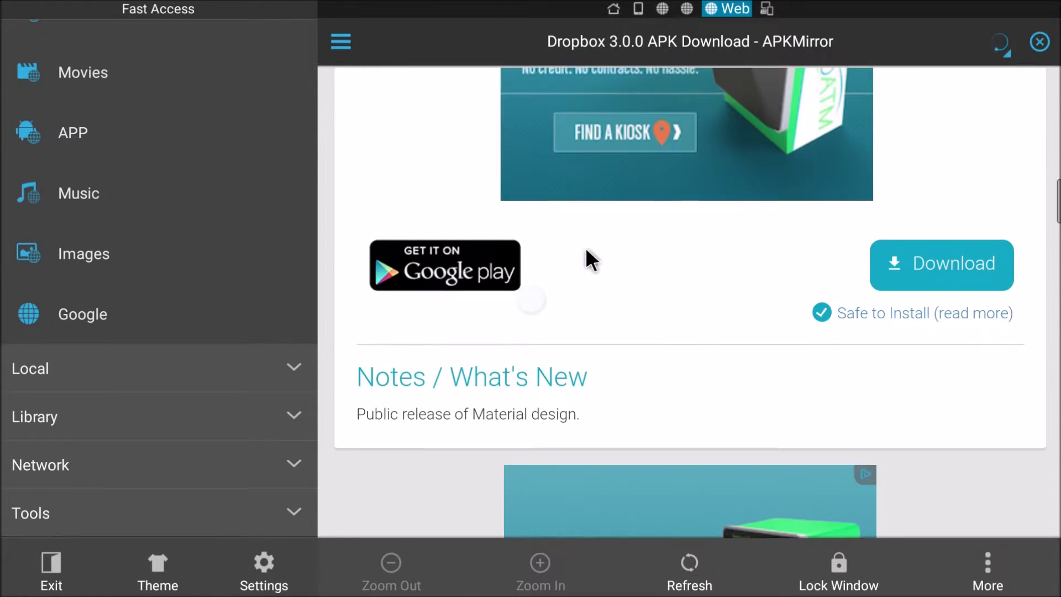
scroll(585, 247, down, 6)
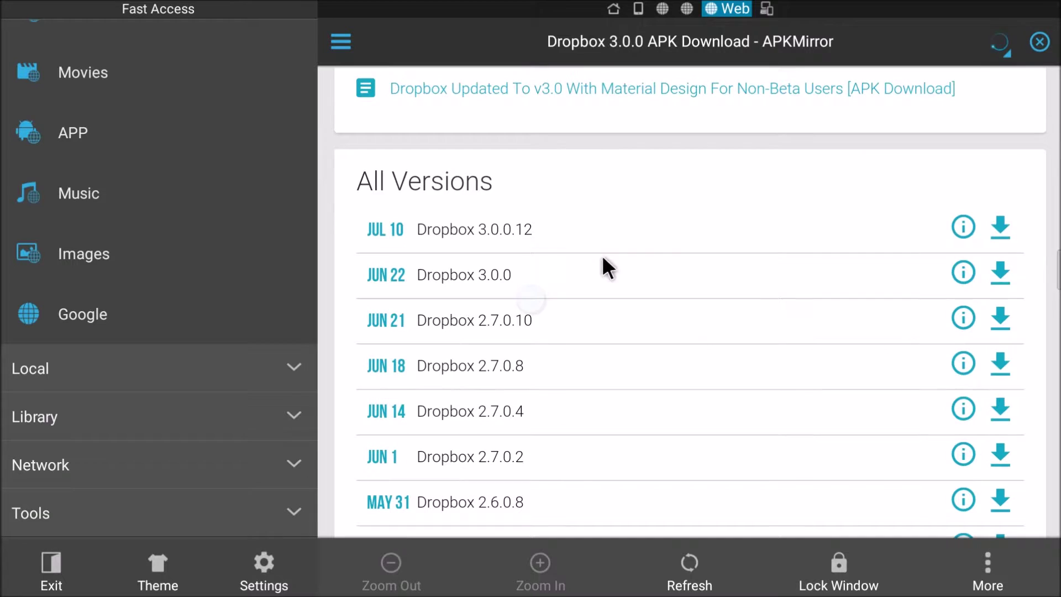
click(998, 227)
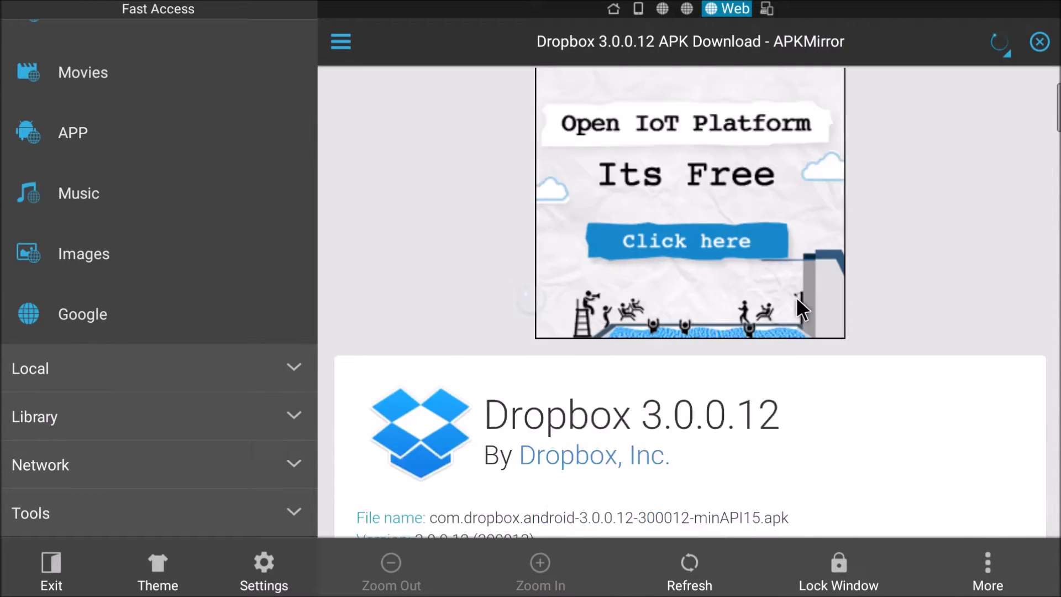
scroll(796, 296, down, 12)
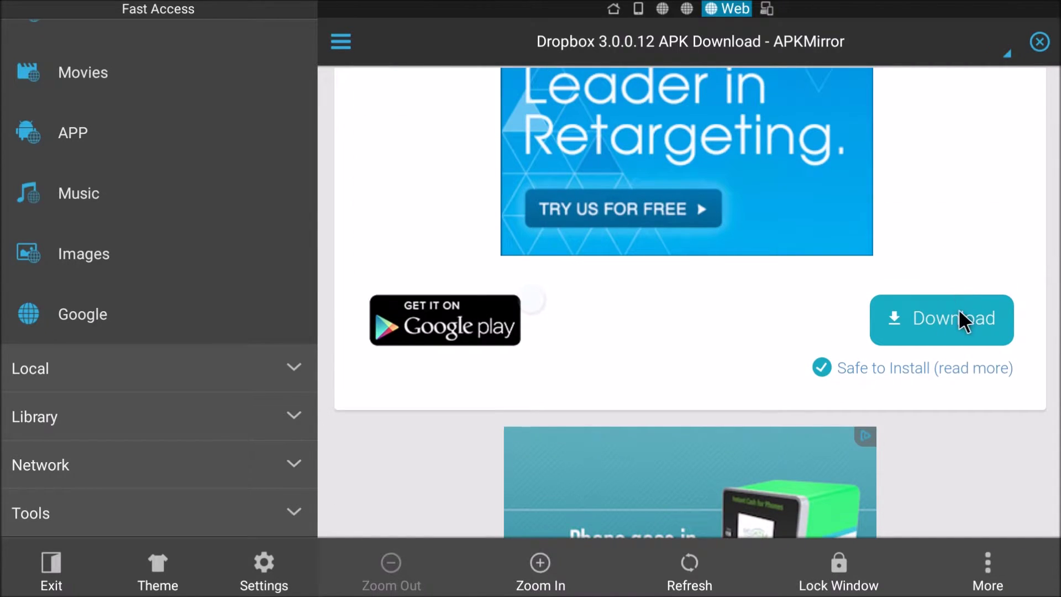
click(961, 314)
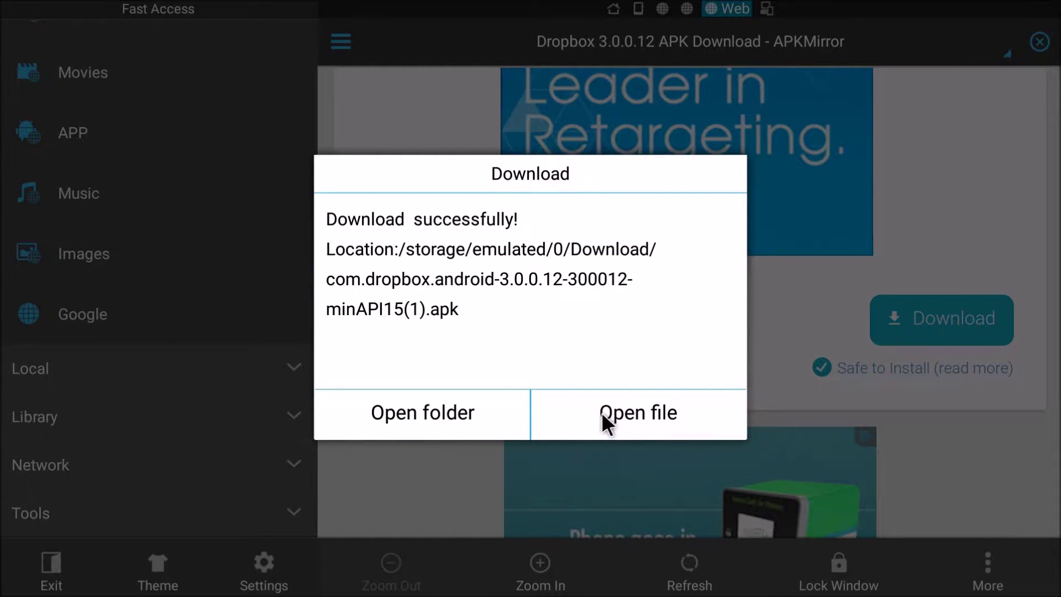
Install Dropbox from the downloaded APK file and launch it
click(602, 412)
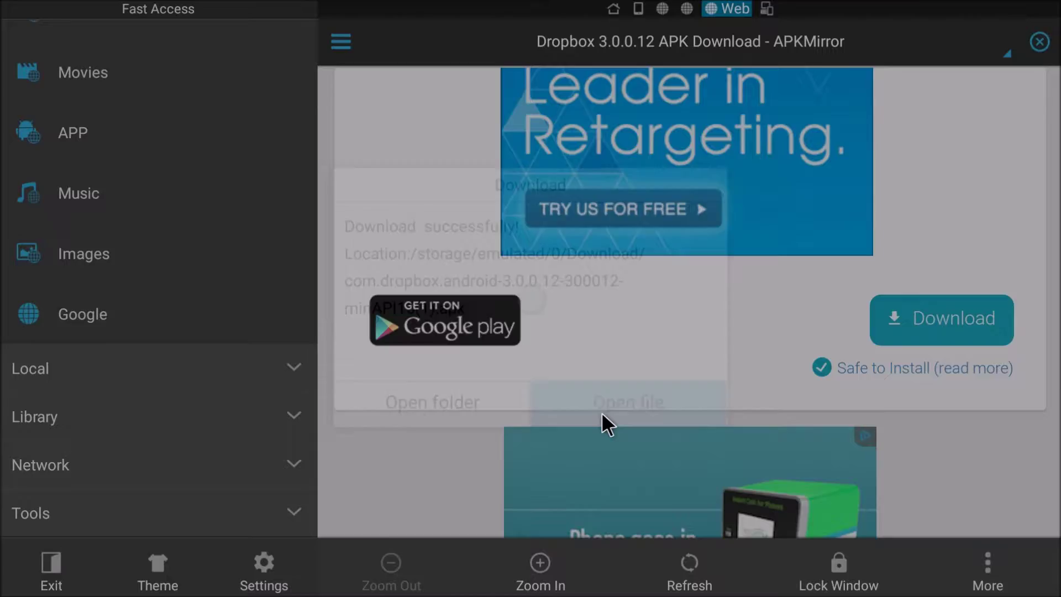
click(668, 423)
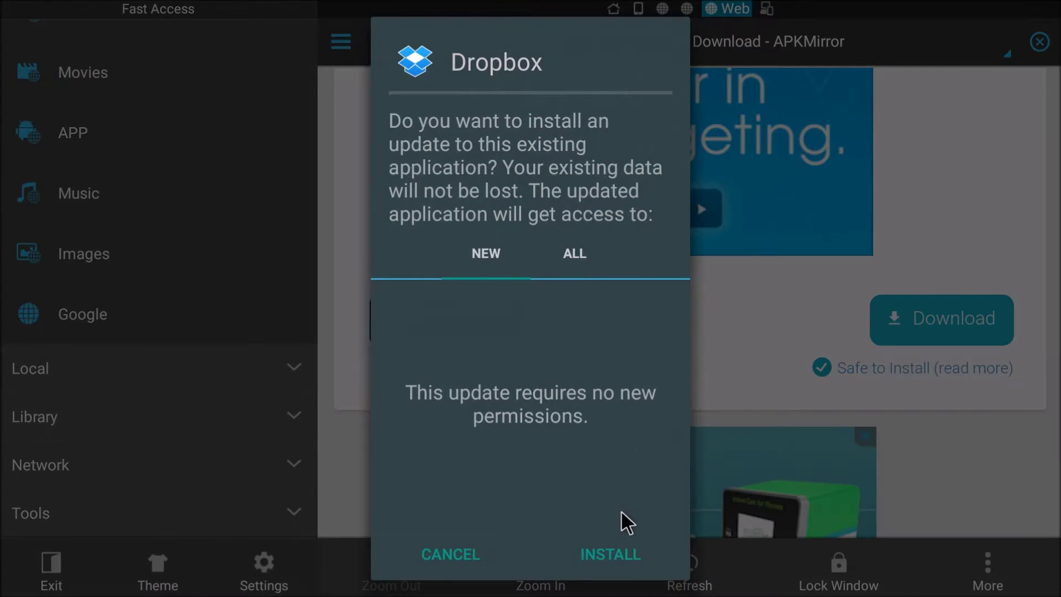
click(614, 552)
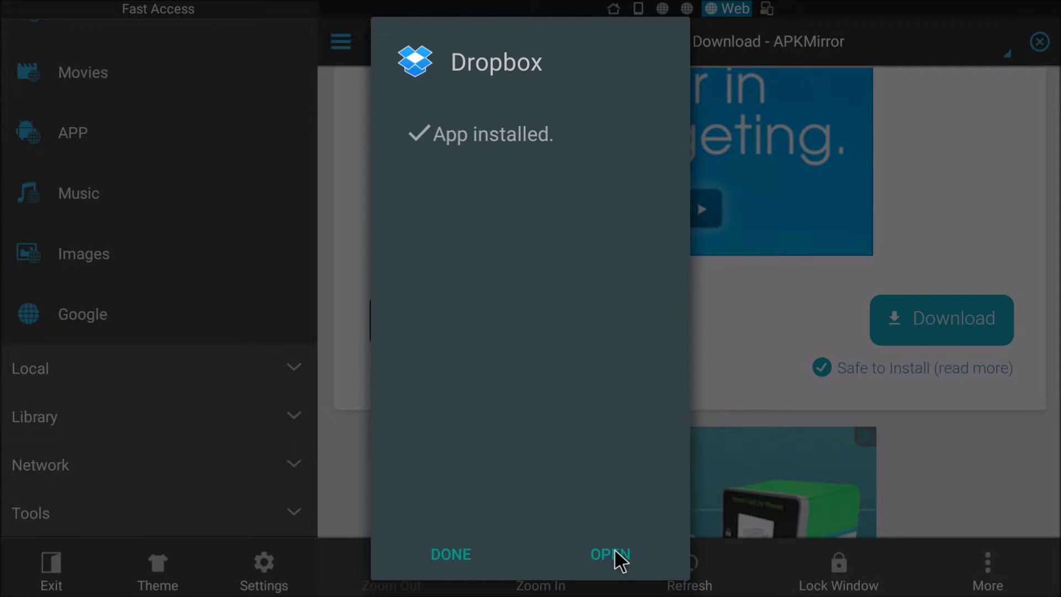
click(615, 549)
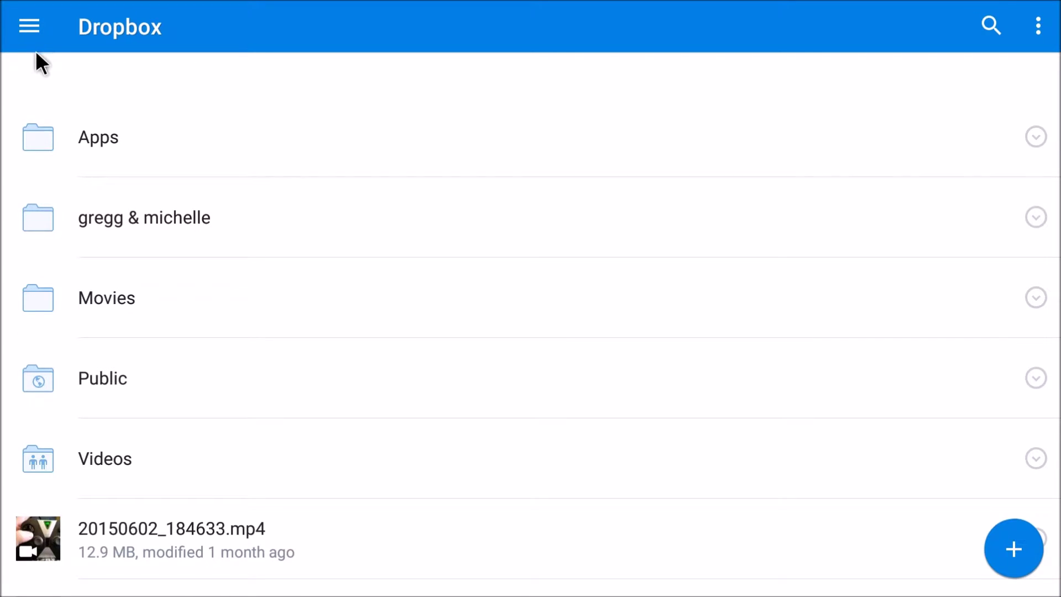
Look over Dropbox's main sections, then preview the image 1429749937576.jpg and return to the file list
click(24, 25)
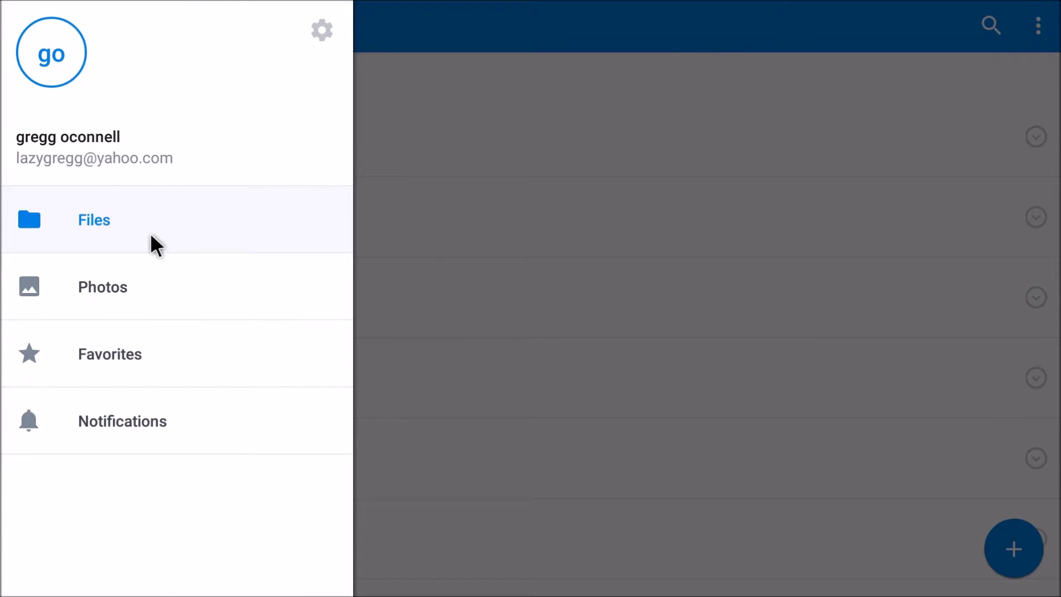
click(494, 297)
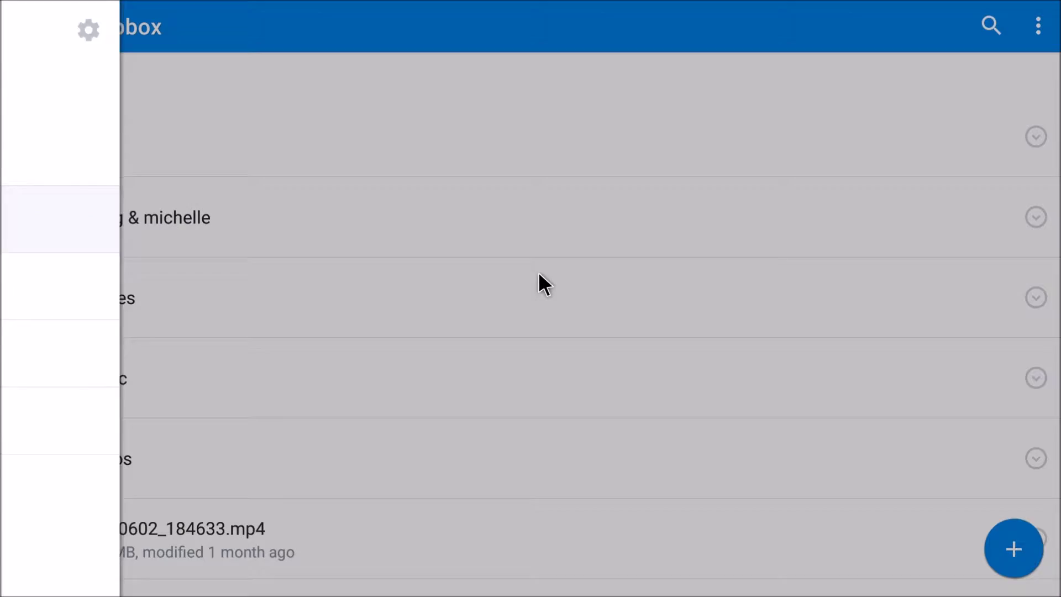
scroll(220, 382, down, 5)
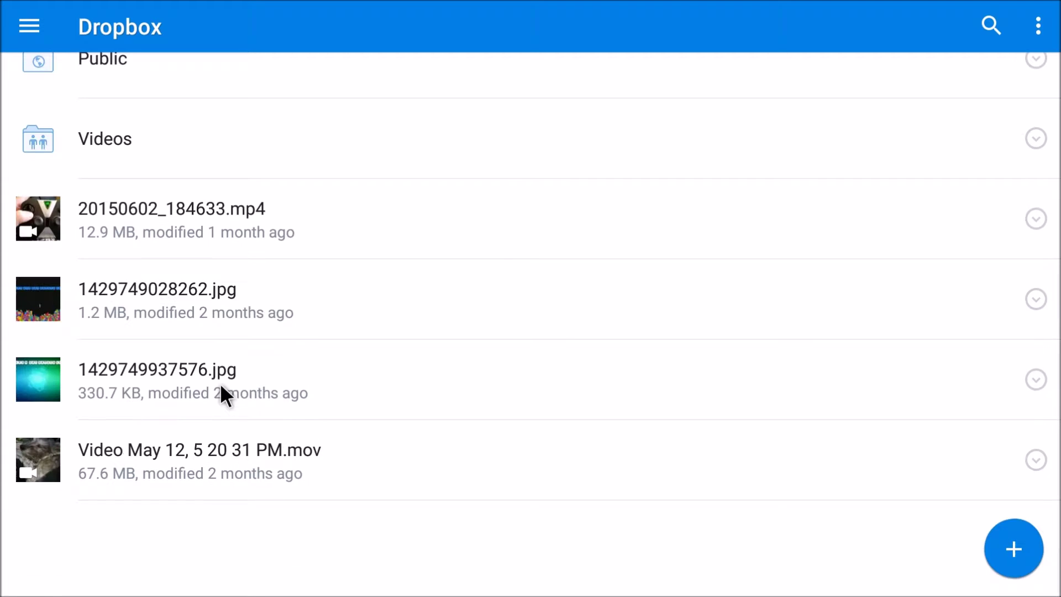
click(187, 378)
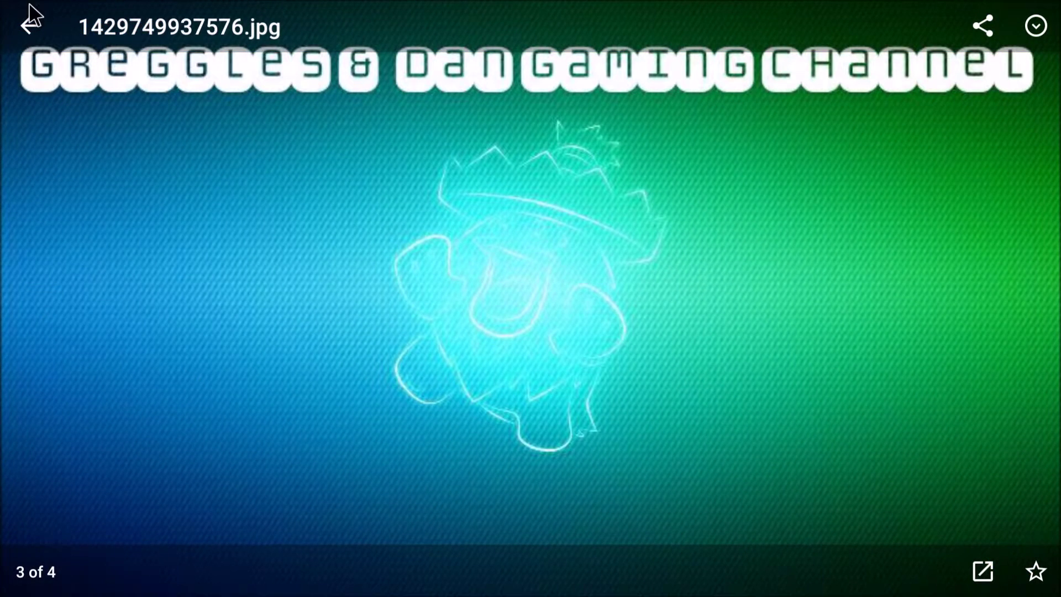
click(26, 22)
click(24, 25)
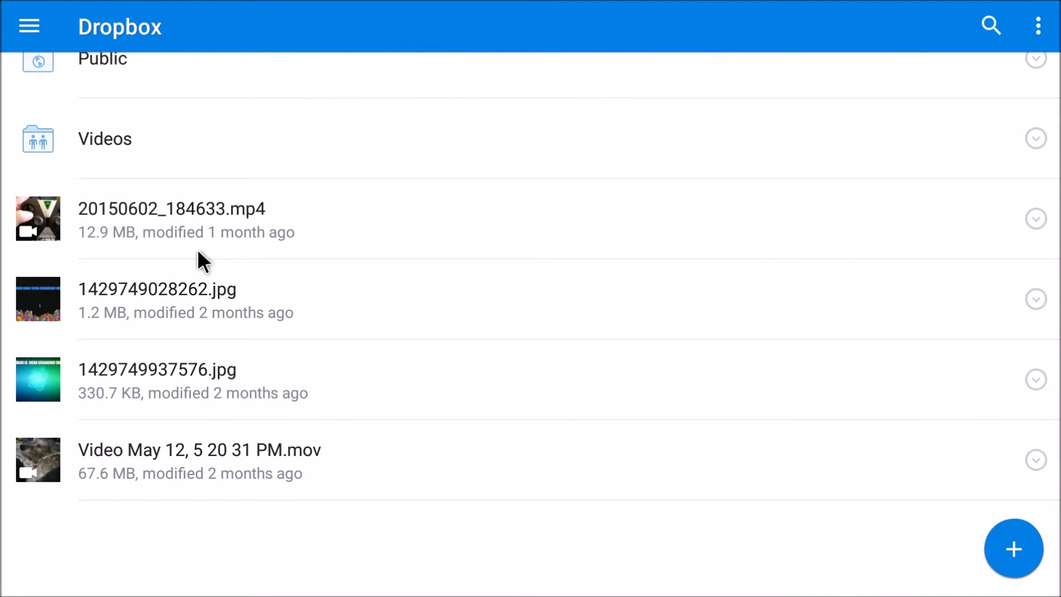
Open the video 20150602_184633.mp4 and review the file options for 1429749028262.jpg
click(196, 235)
click(1033, 301)
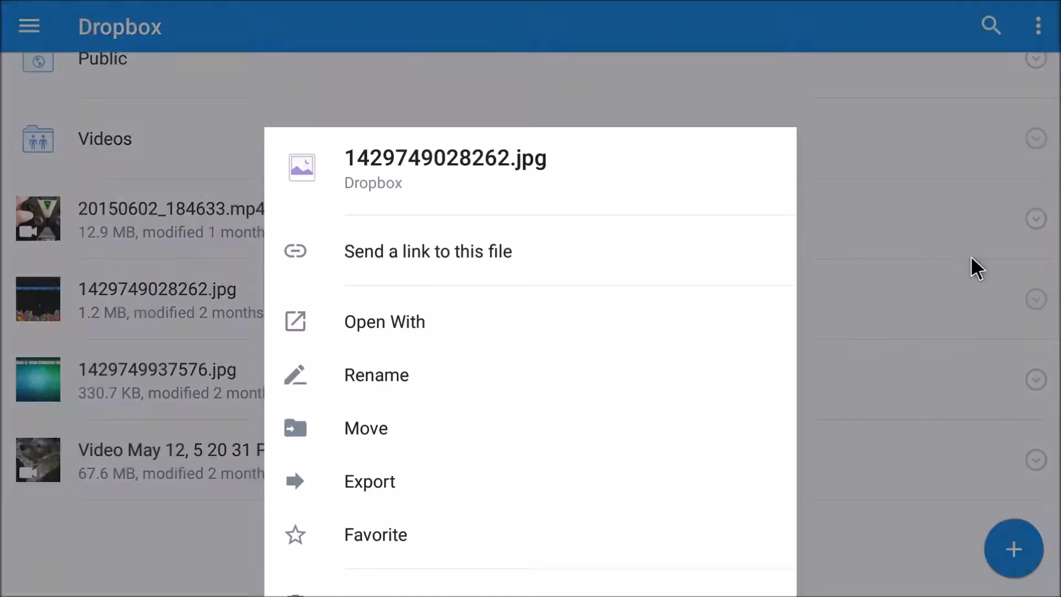
click(970, 260)
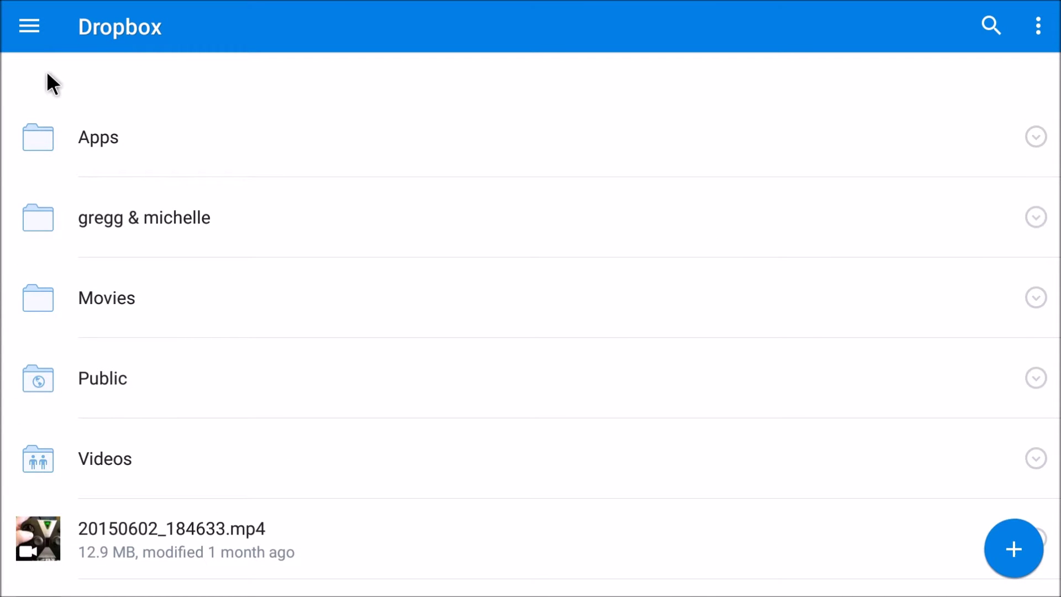
Leave Dropbox for the home screen and switch back to ES File Explorer
key(Escape)
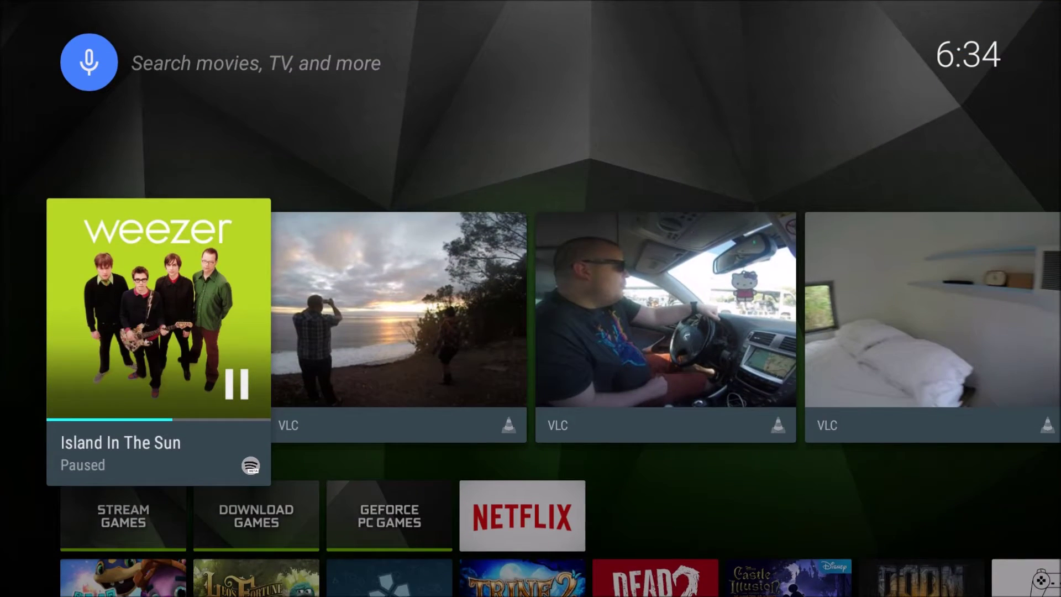
key(Down)
key(Down)
key(Down)
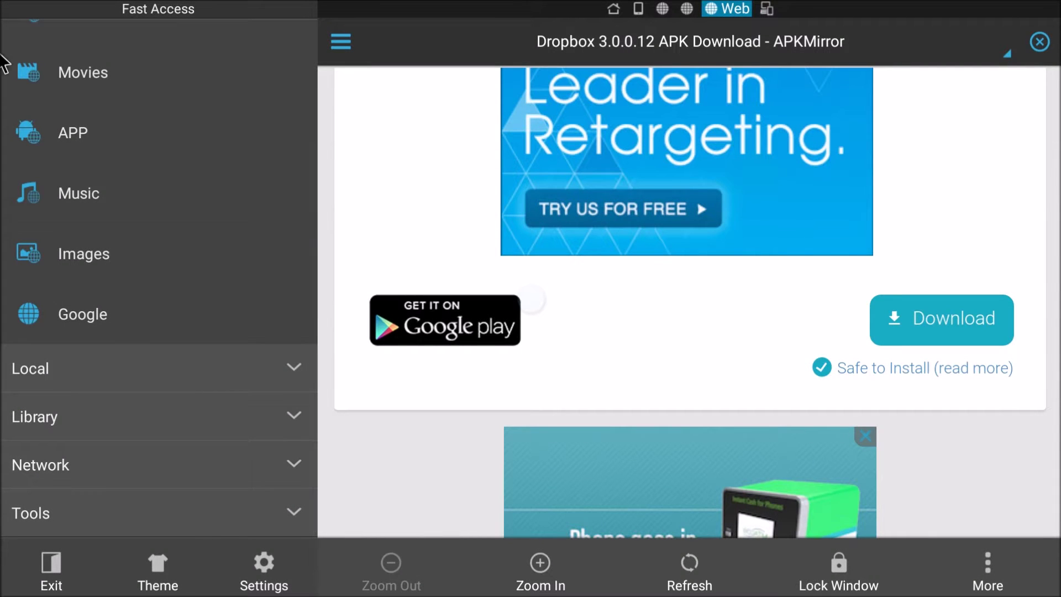
Search Google for "google drive apk" in a new web window and open the APKMirror result for Drive 2.1.424.13.35
click(91, 314)
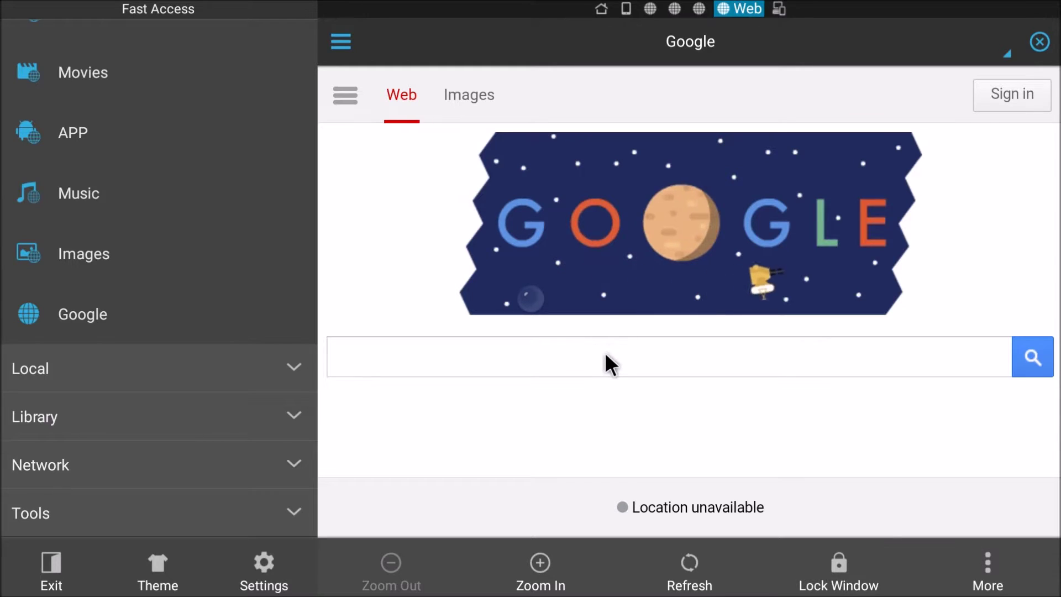
click(604, 356)
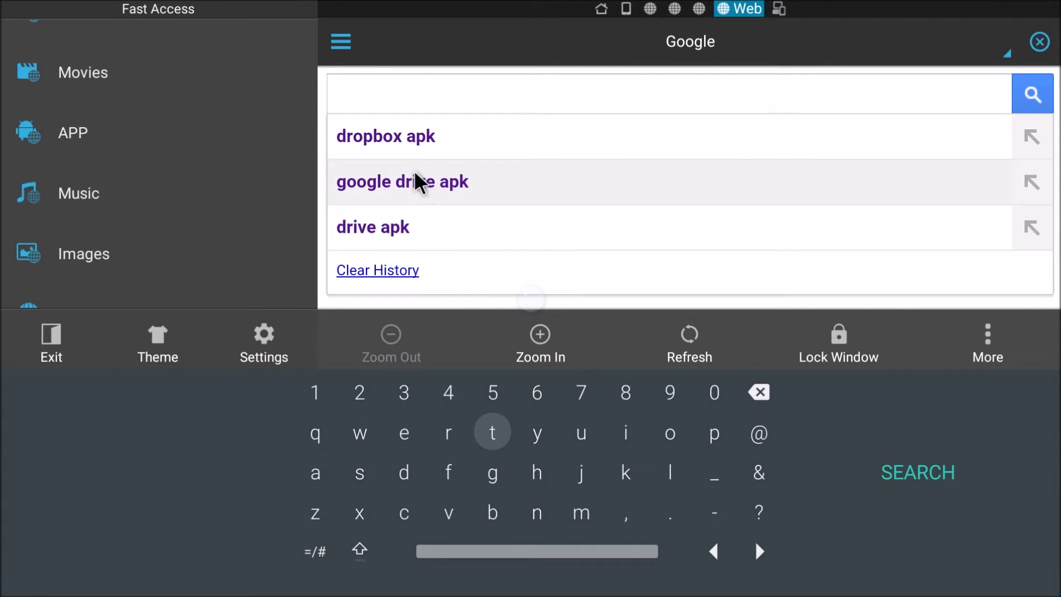
click(414, 172)
scroll(605, 327, down, 3)
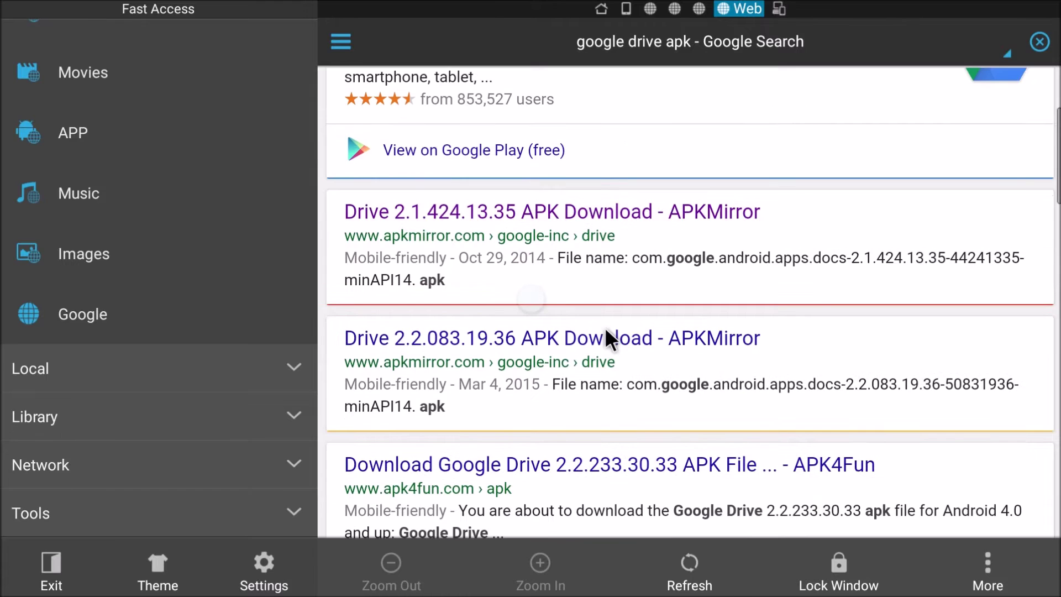
click(570, 204)
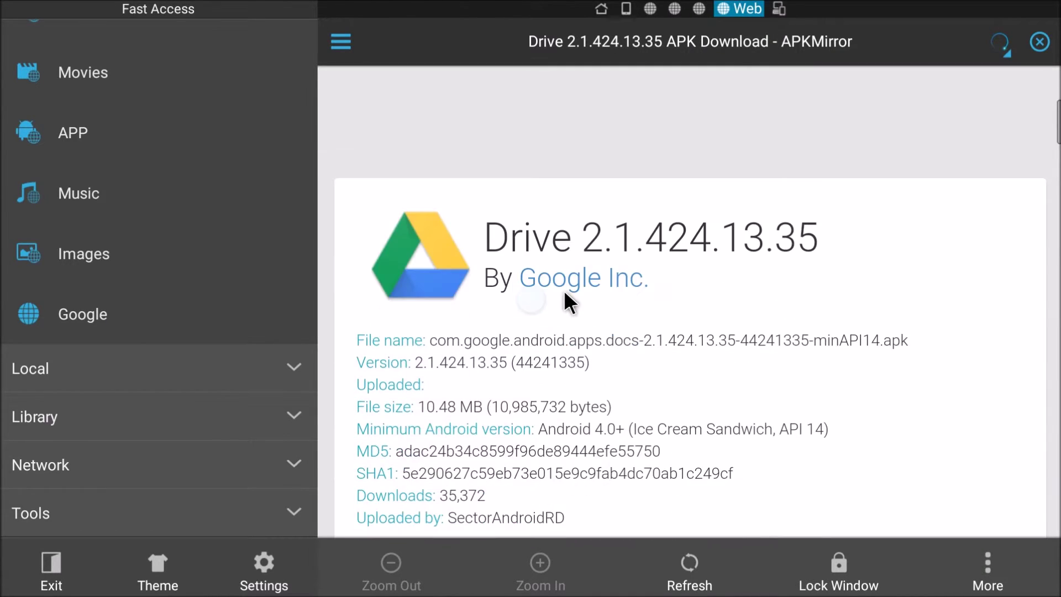
Open the download page for Drive 2.2.233.31.35 from the list of all versions on APKMirror
scroll(564, 293, down, 4)
scroll(564, 289, down, 15)
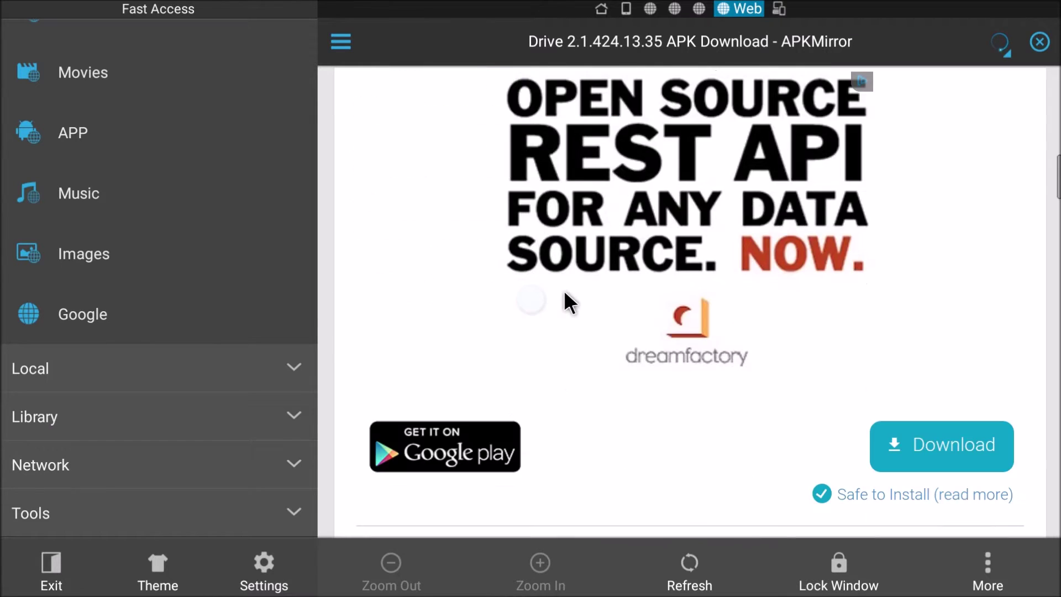
scroll(563, 290, down, 3)
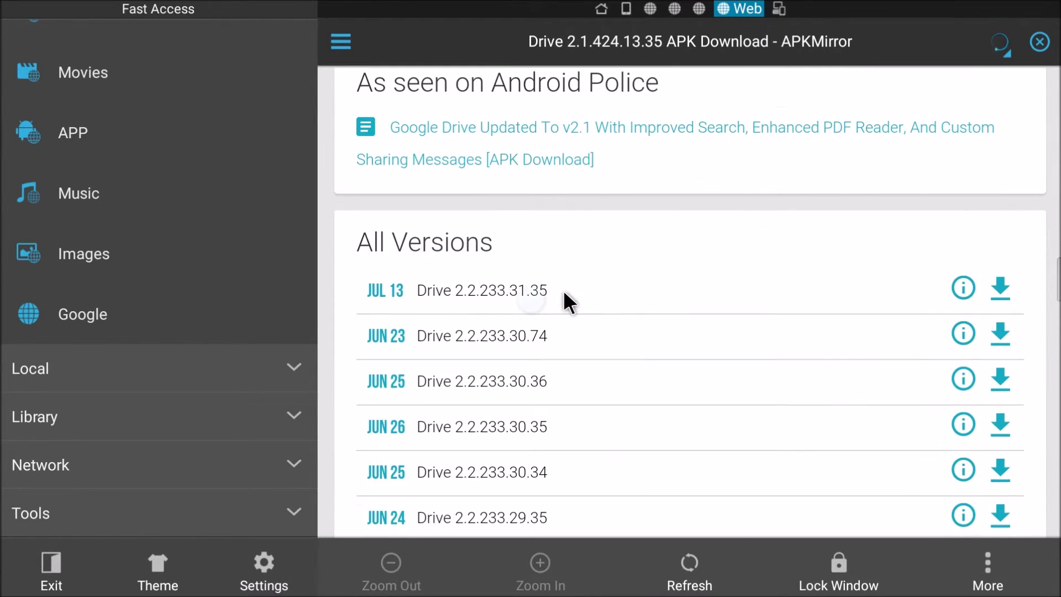
scroll(629, 299, up, 3)
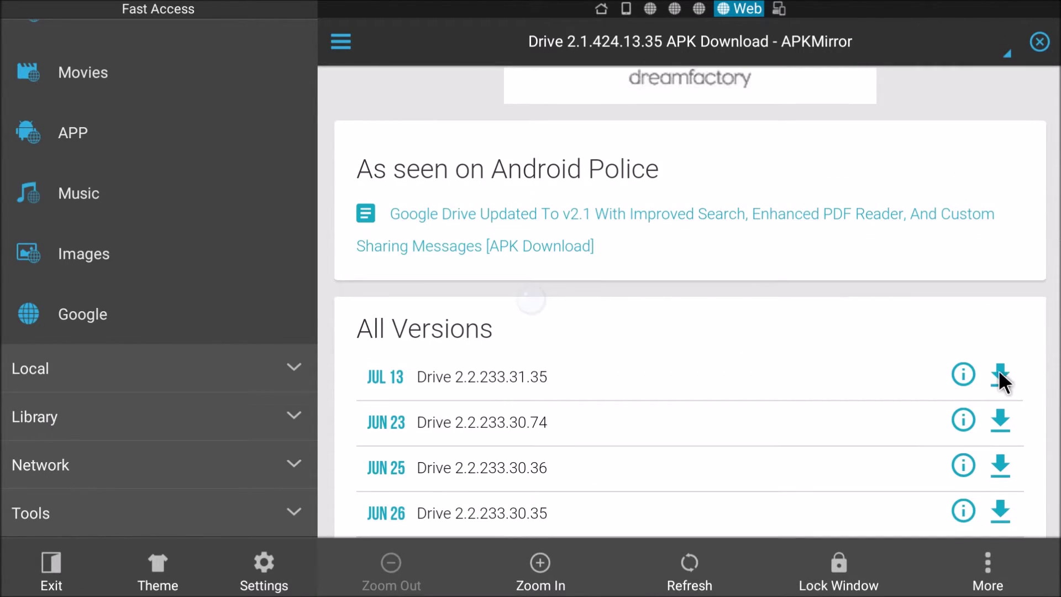
click(998, 371)
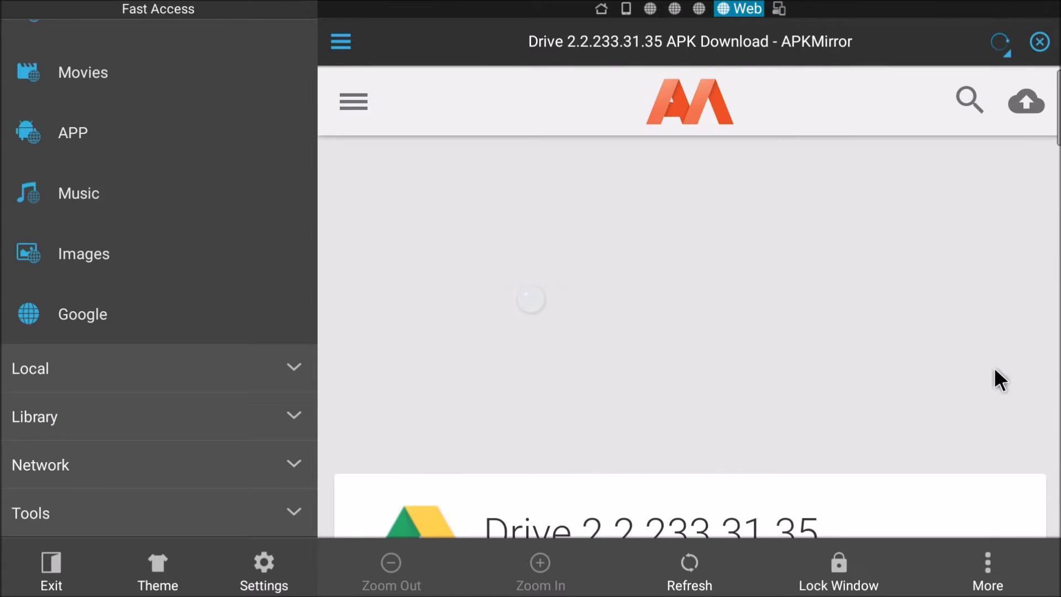
Download the Drive 2.2.233.31.35 APK and bring up the downloaded package's properties
scroll(731, 293, down, 10)
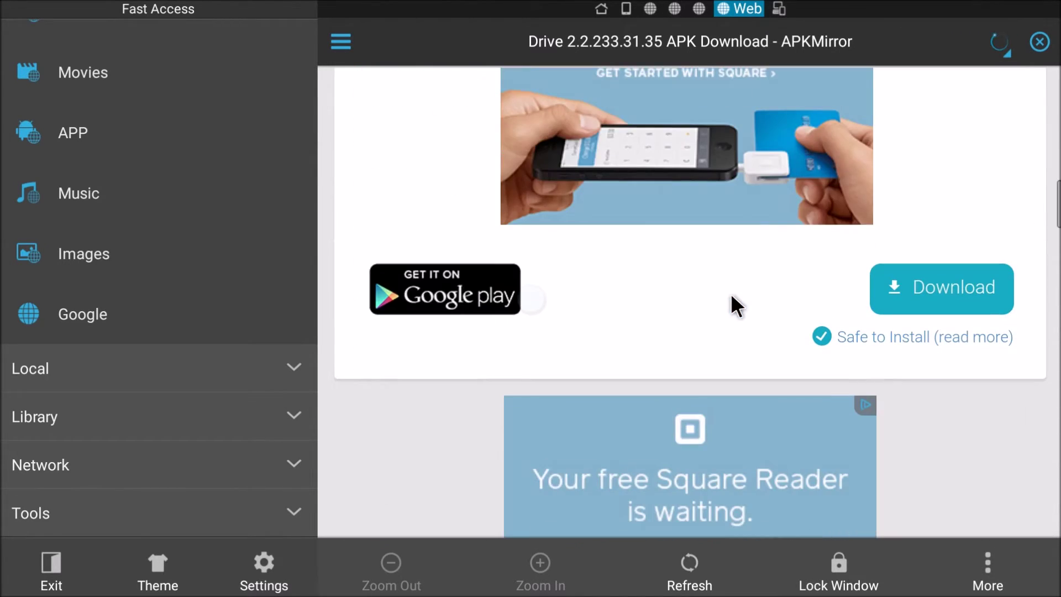
click(919, 299)
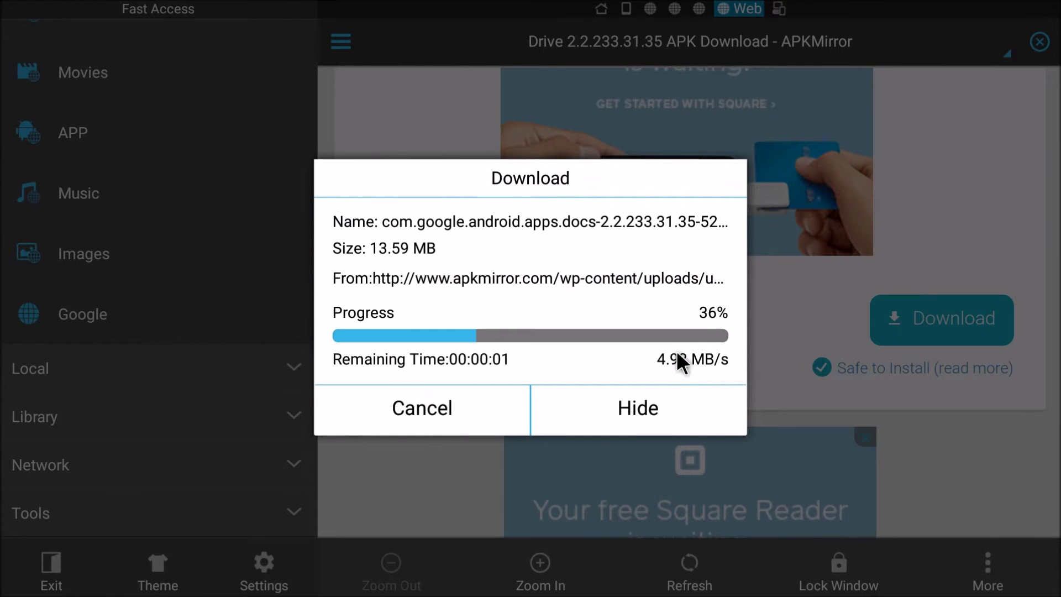
click(647, 413)
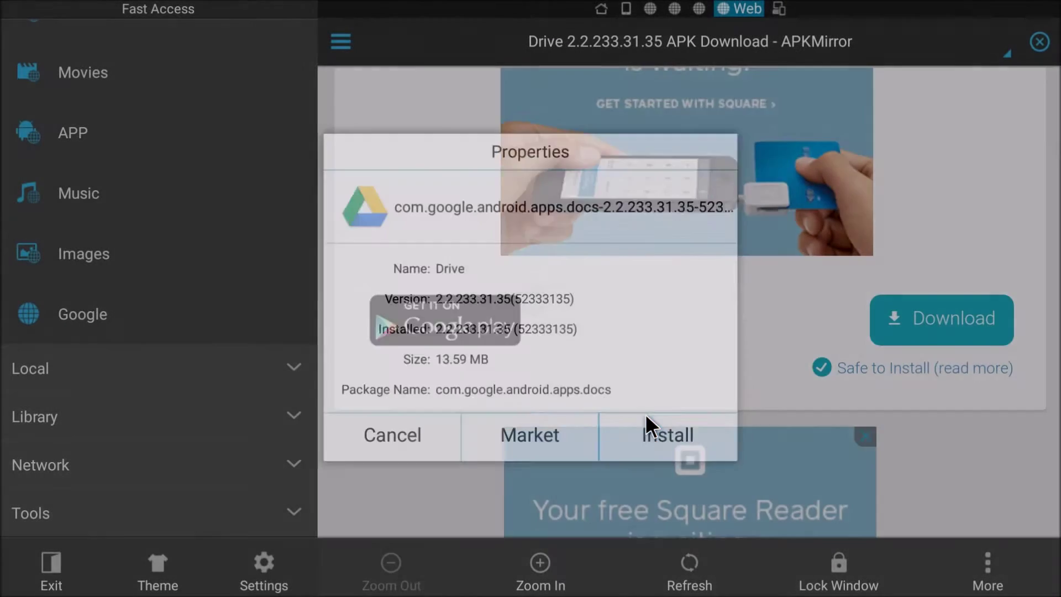
Install the downloaded Drive package over the existing app and open Drive
click(652, 428)
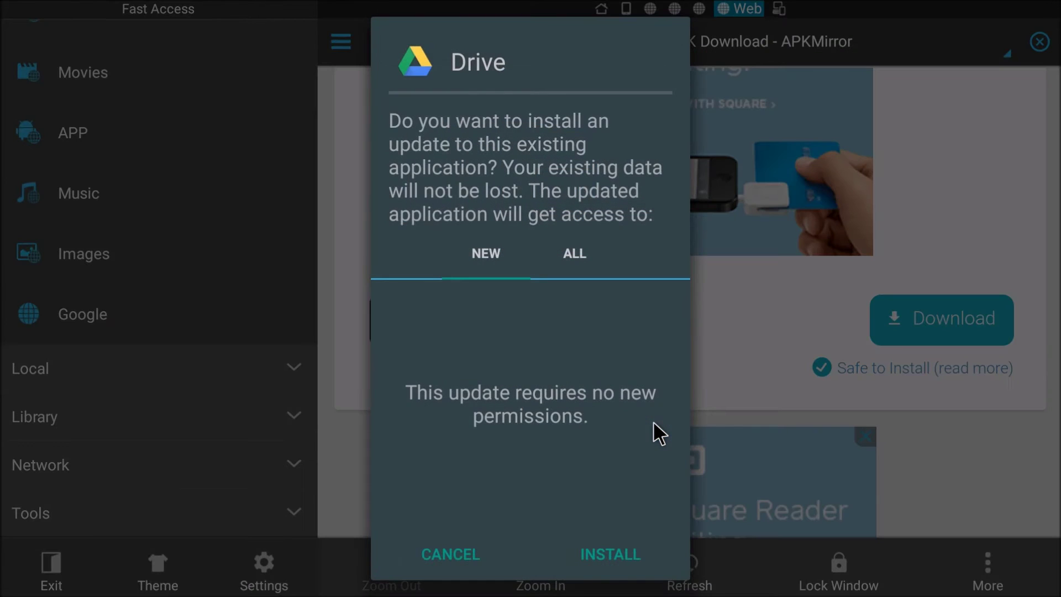
click(598, 554)
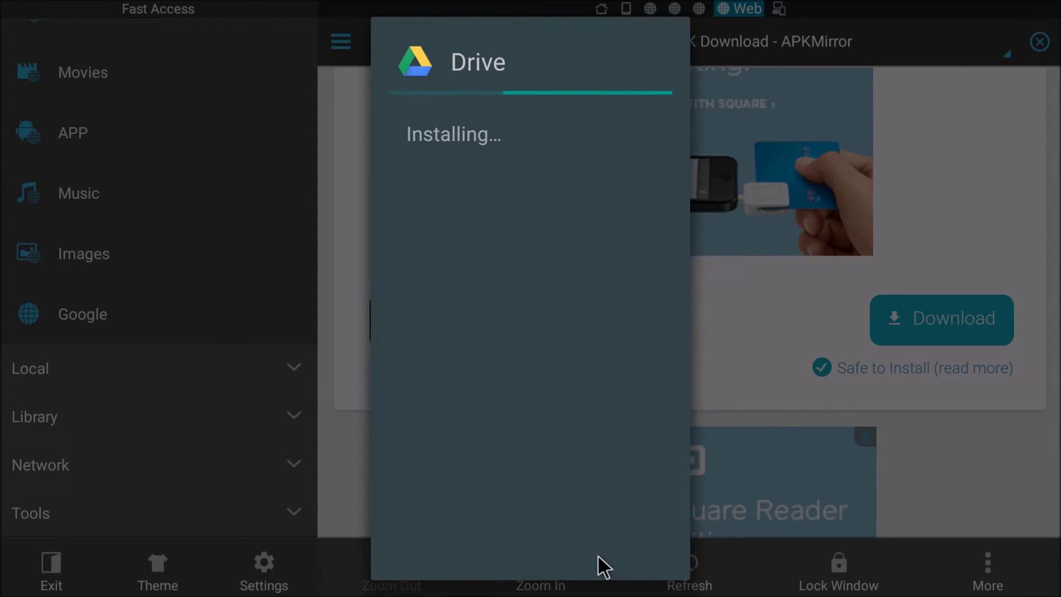
click(598, 554)
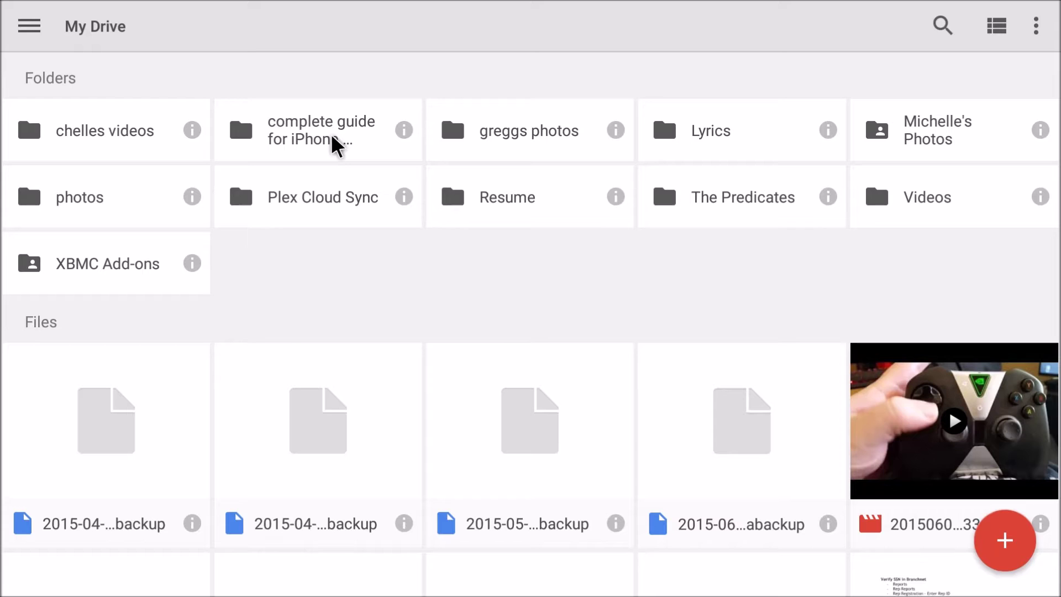
Look through the folders and files in My Drive, switching to list view and back to grid view
scroll(332, 138, down, 5)
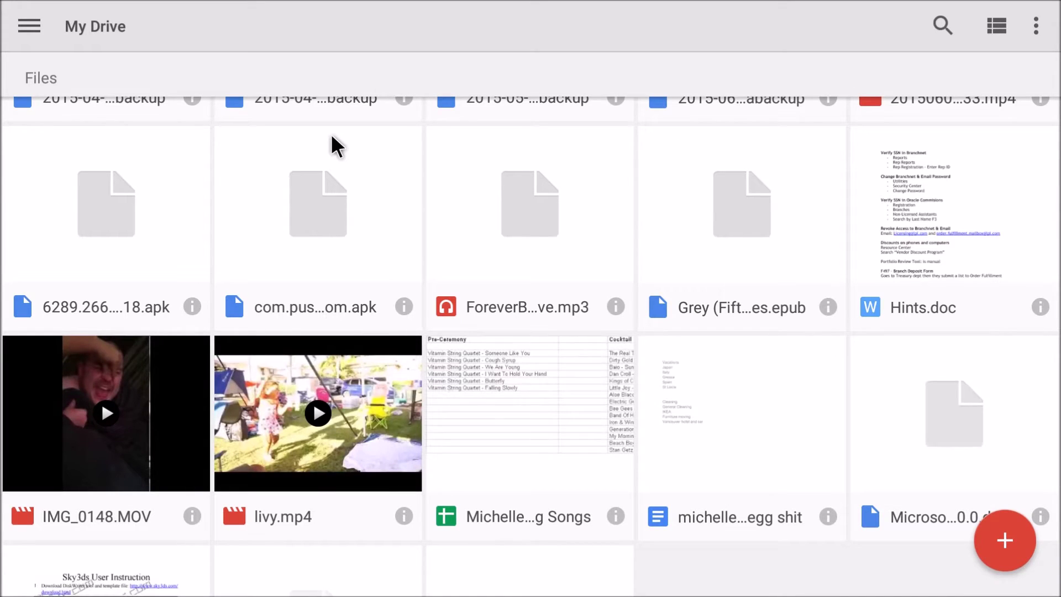
scroll(331, 138, up, 5)
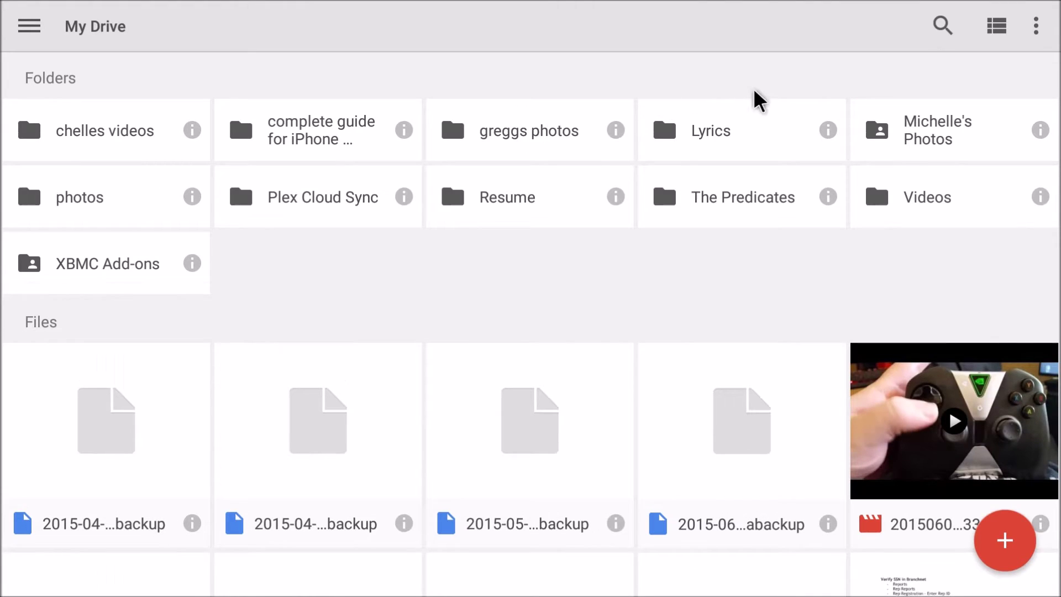
click(995, 28)
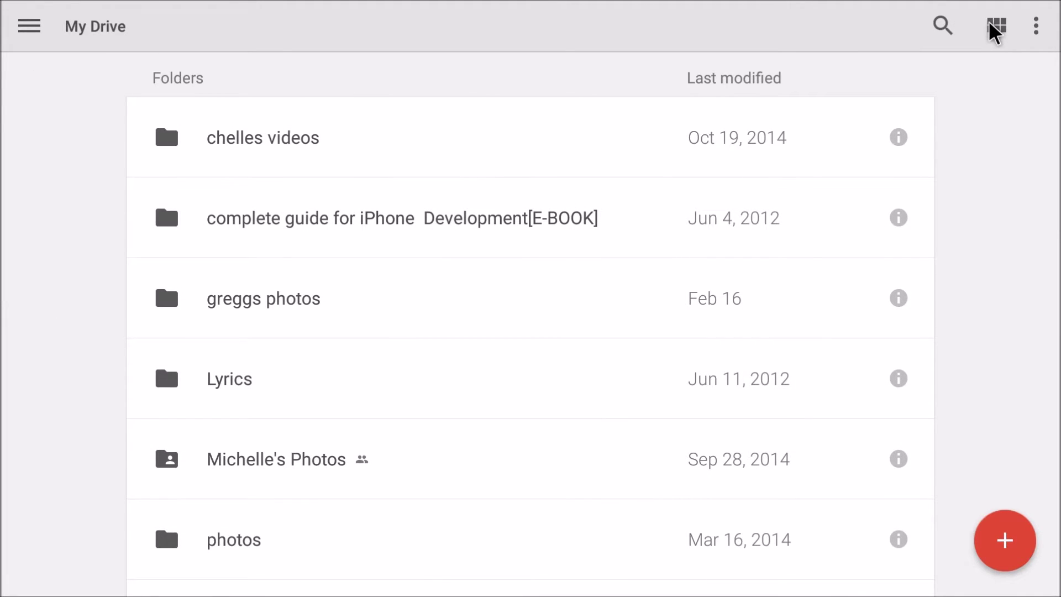
click(994, 27)
scroll(529, 221, down, 4)
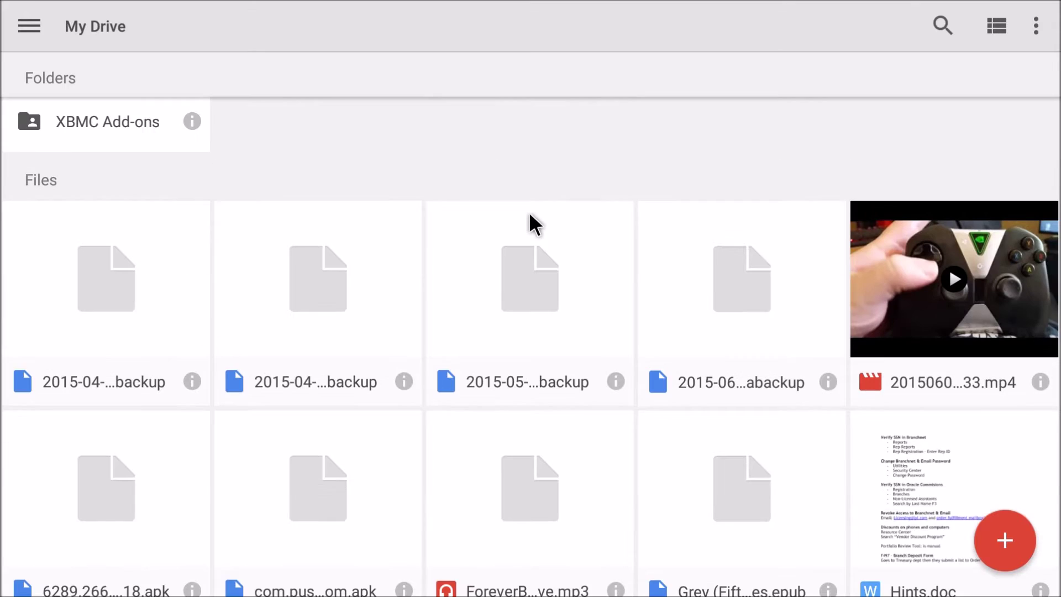
scroll(530, 215, down, 6)
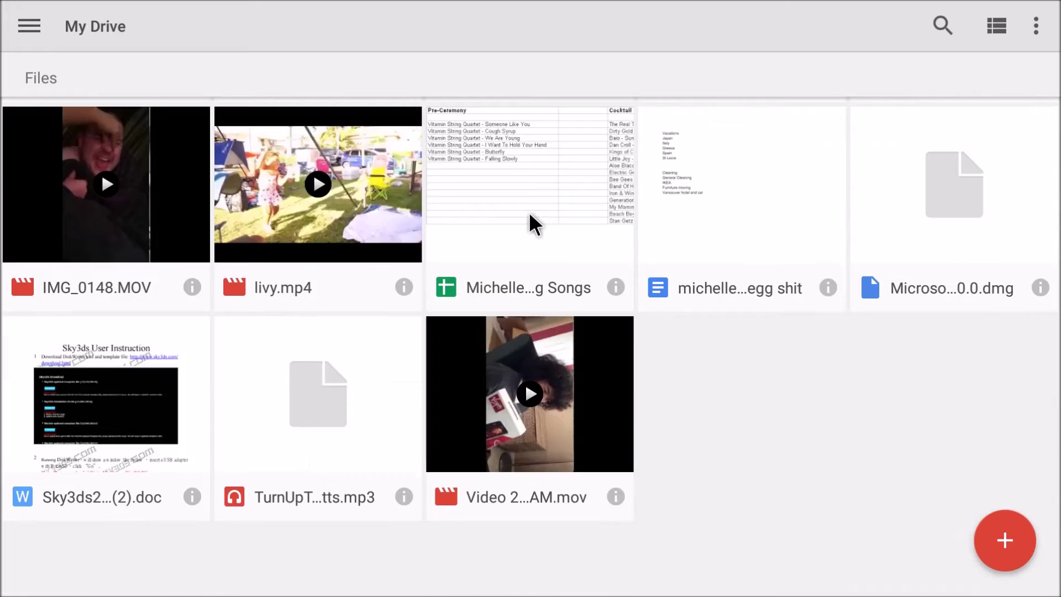
scroll(497, 289, up, 10)
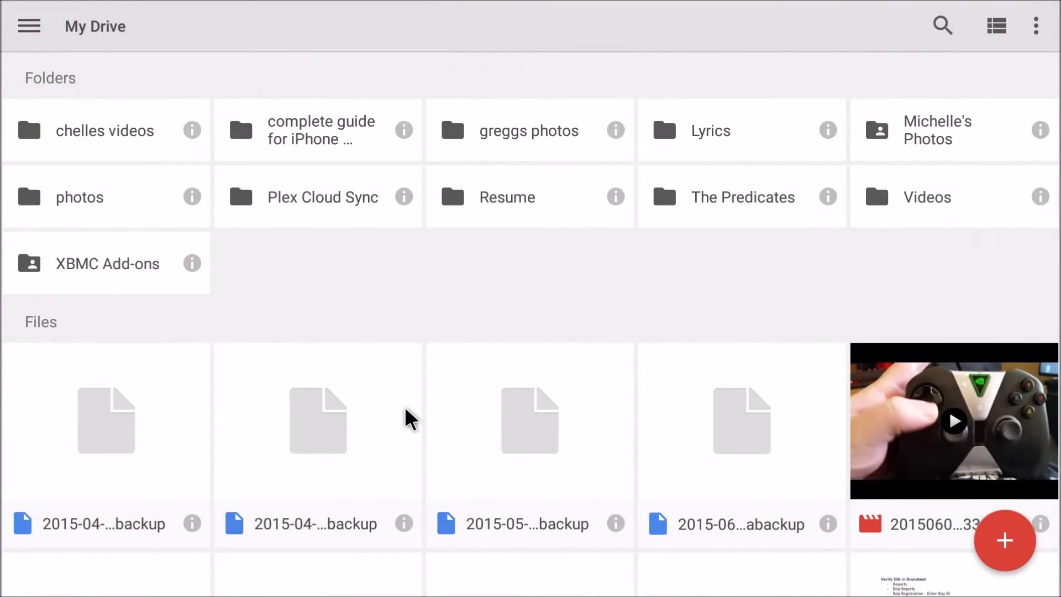
Play the audio file TurnUpTheWatts.mp3 from My Drive with ES Media Player, just once
scroll(408, 419, down, 5)
scroll(409, 420, down, 5)
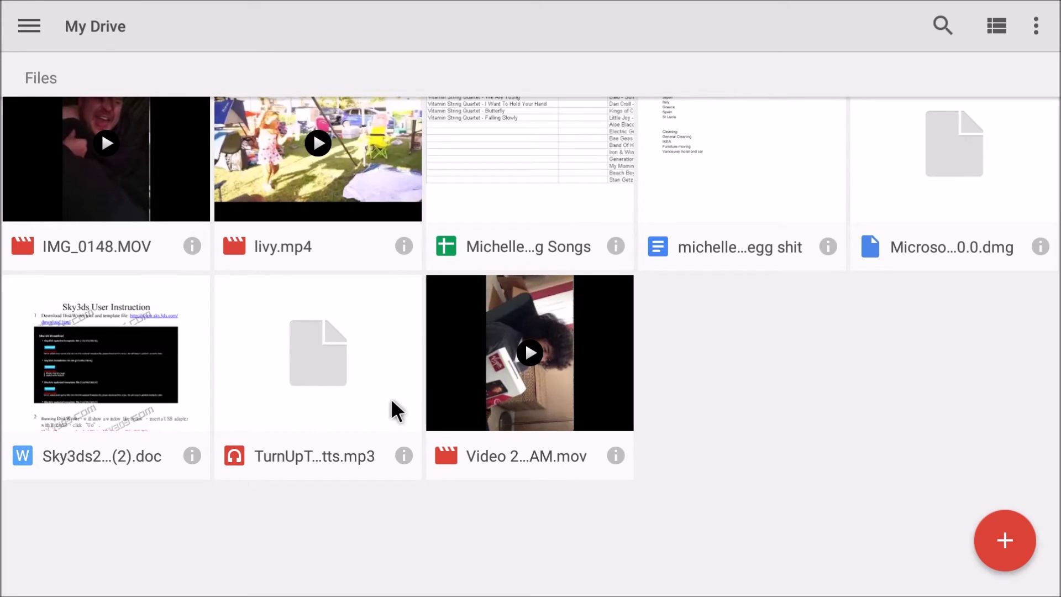
click(321, 354)
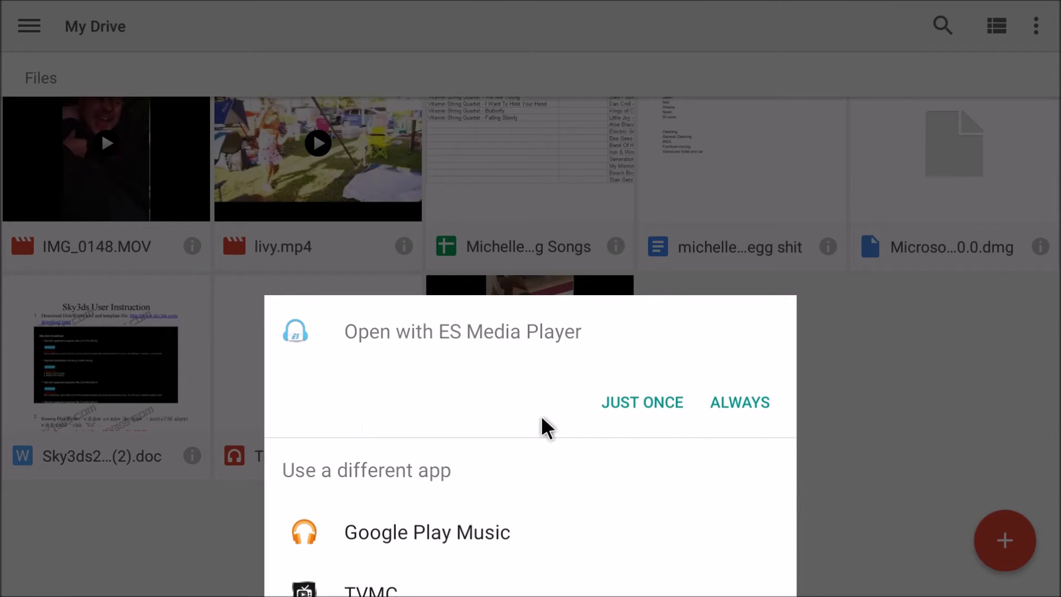
drag(530, 507, 523, 426)
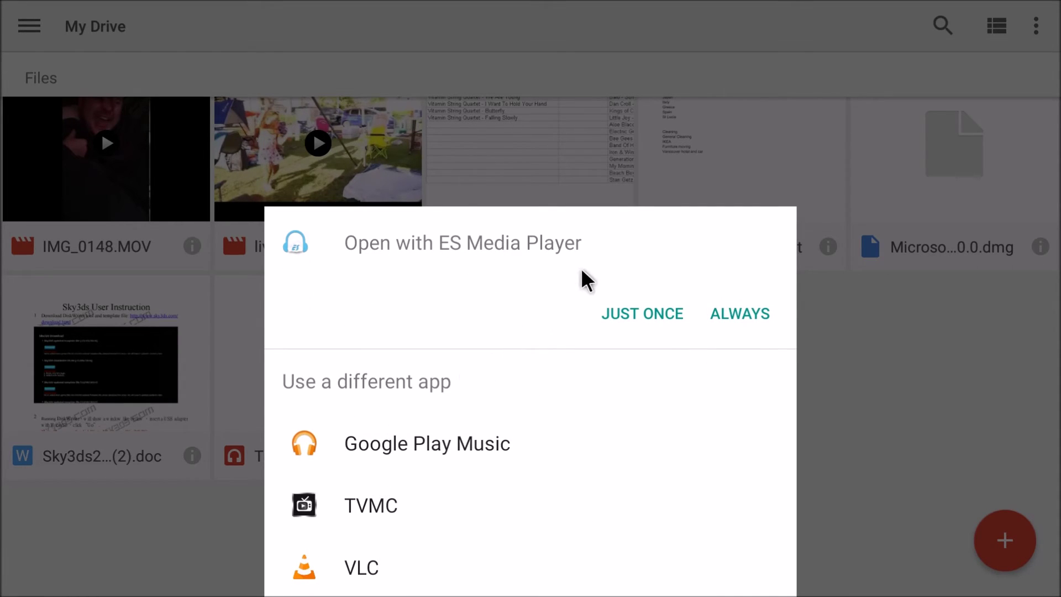
click(648, 303)
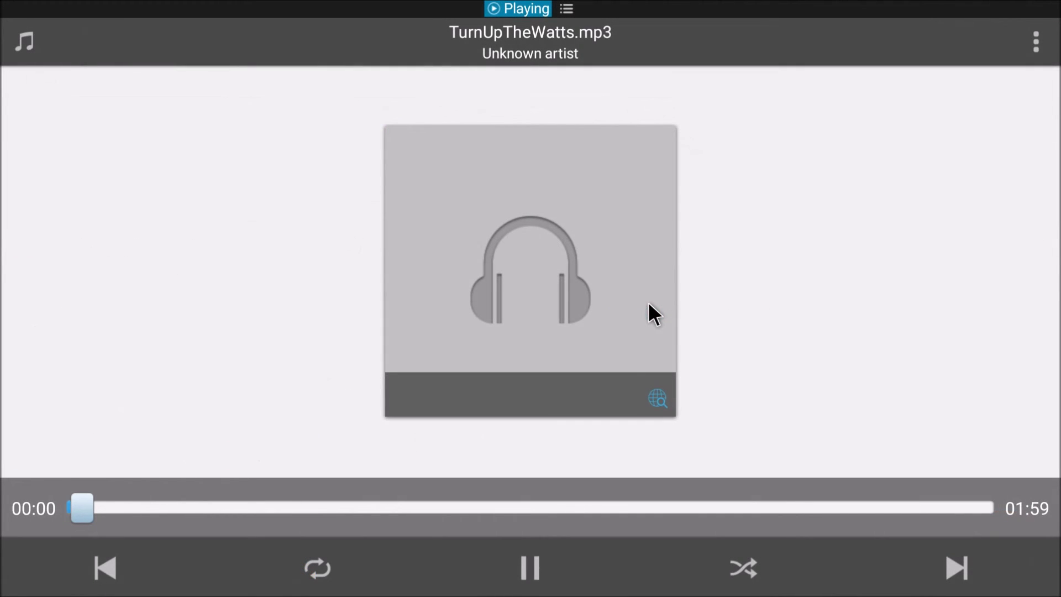
Pause the audio playback and leave the player for the Android TV home screen
click(531, 568)
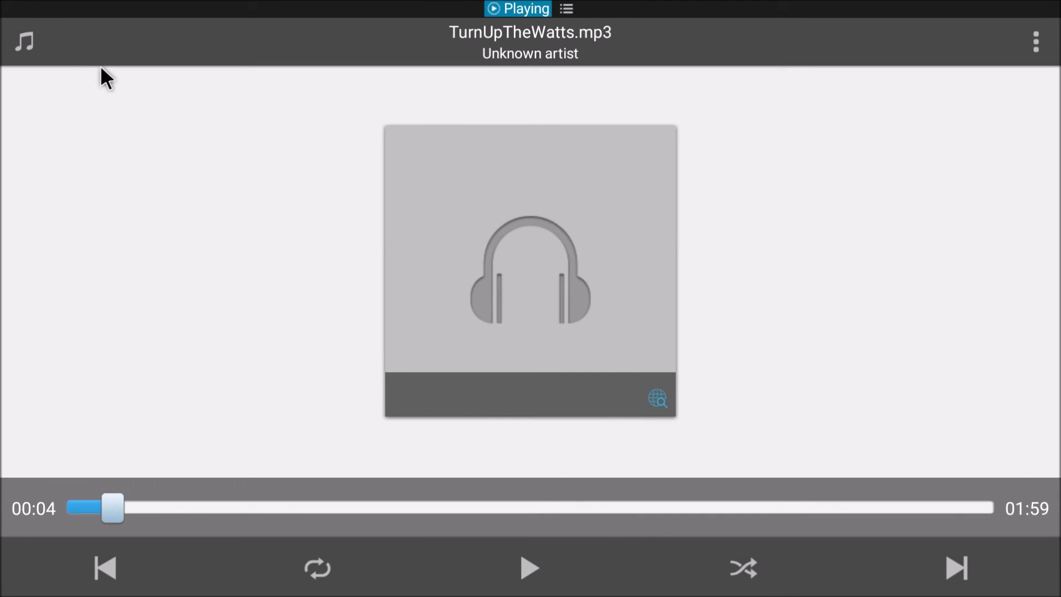
key(Escape)
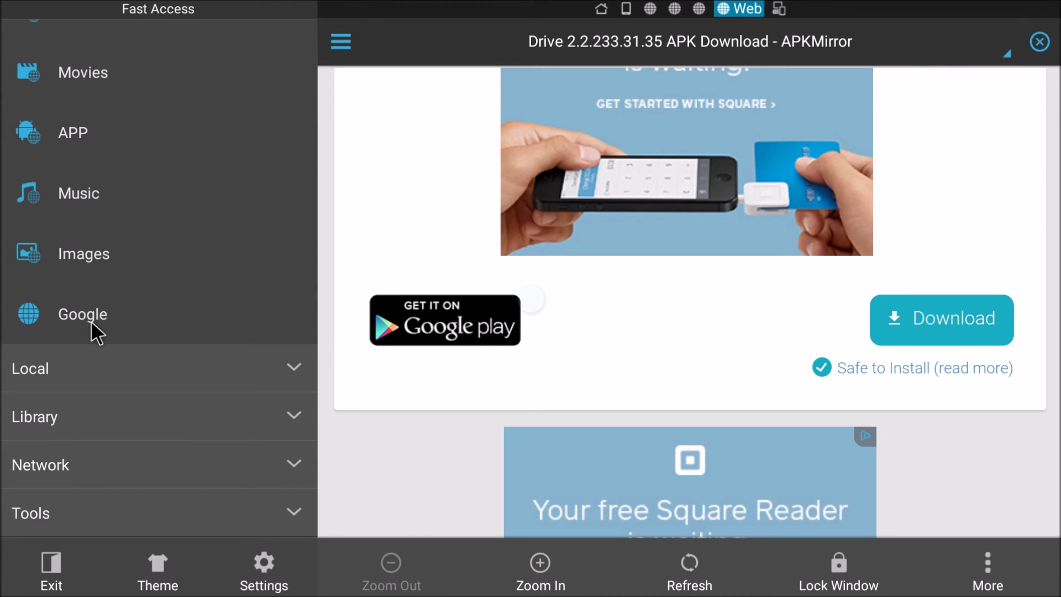
key(Home)
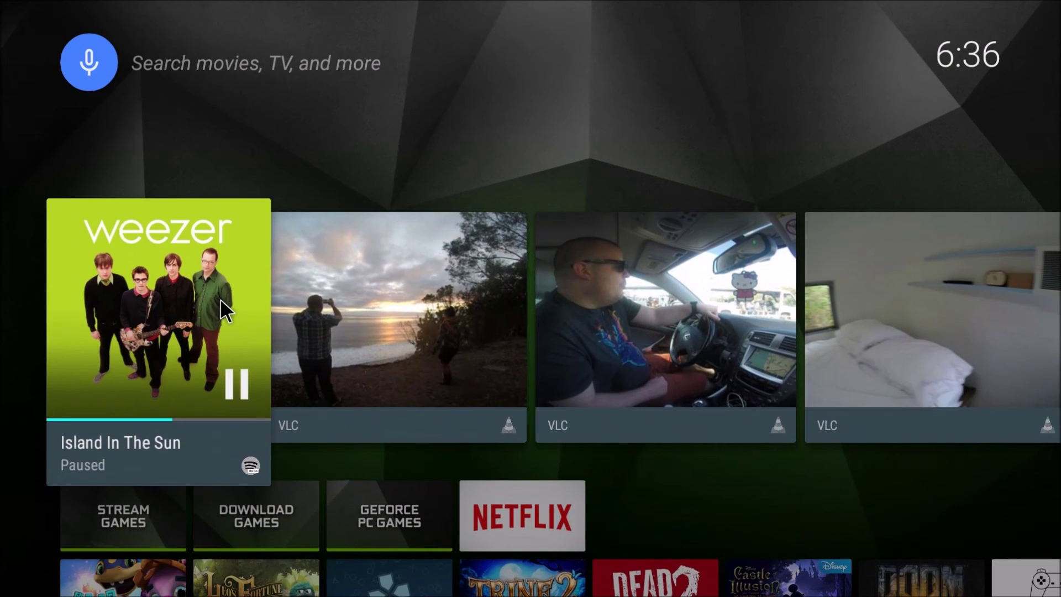